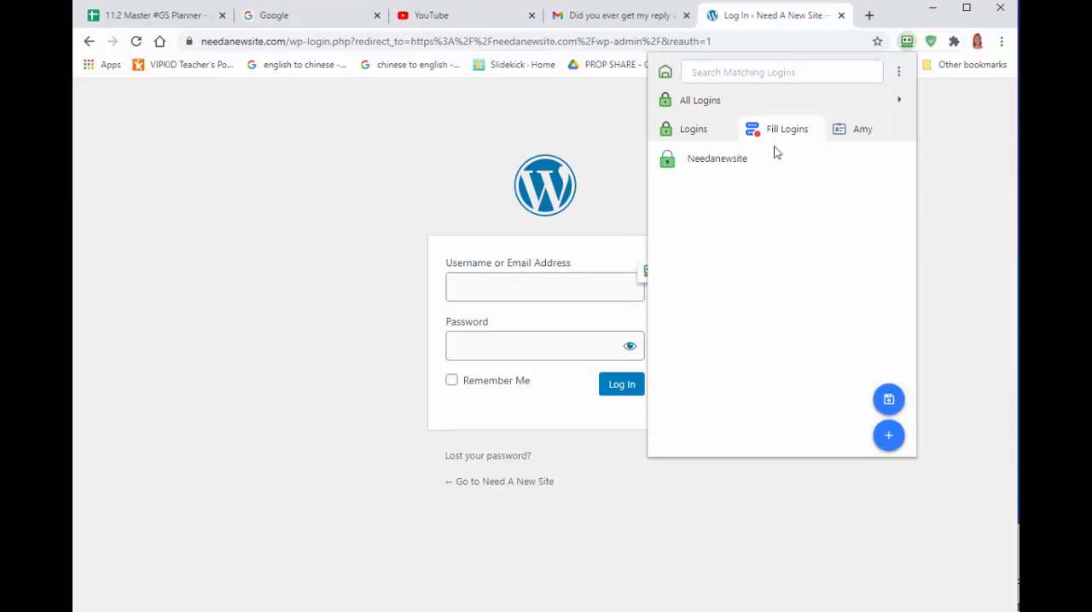
Log in to the WordPress admin with the saved Needanewsite login and open the installed plugins list.
{"action": "left_click", "coordinate": [775, 152]}
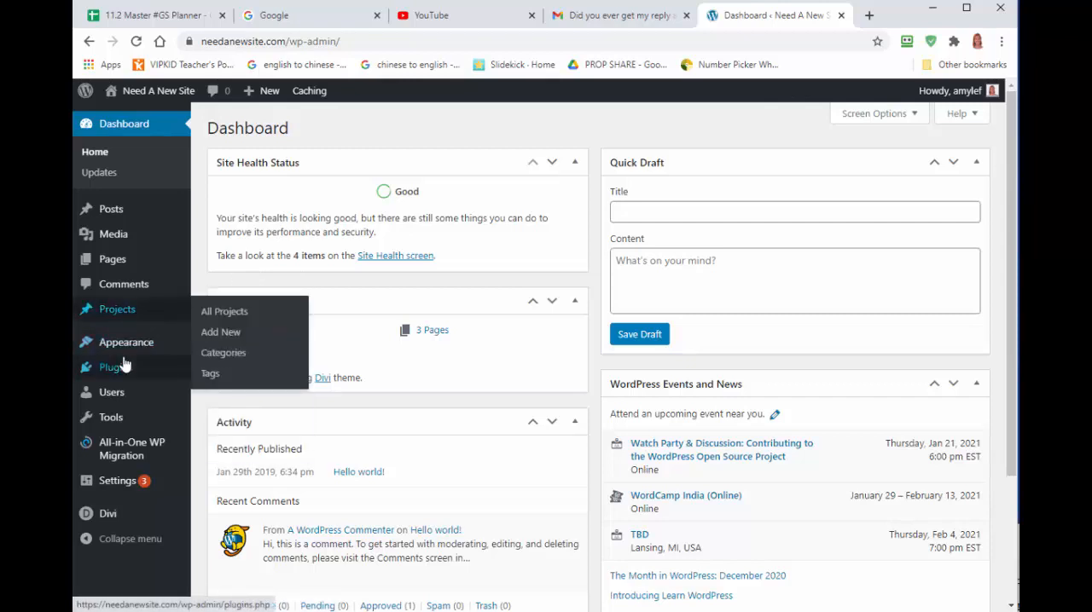
{"action": "mouse_move", "coordinate": [132, 368]}
{"action": "left_click", "coordinate": [220, 371]}
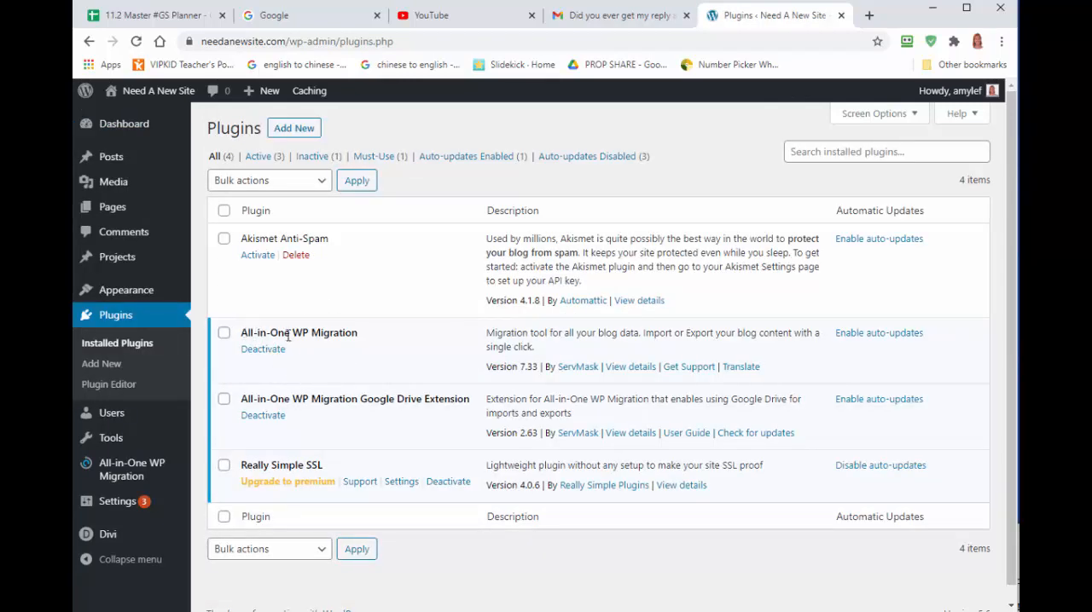
Examine the All-in-One WP Migration plugin and its Google Drive Extension in the installed plugins list.
{"action": "left_click_drag", "start_coordinate": [241, 334], "coordinate": [361, 342]}
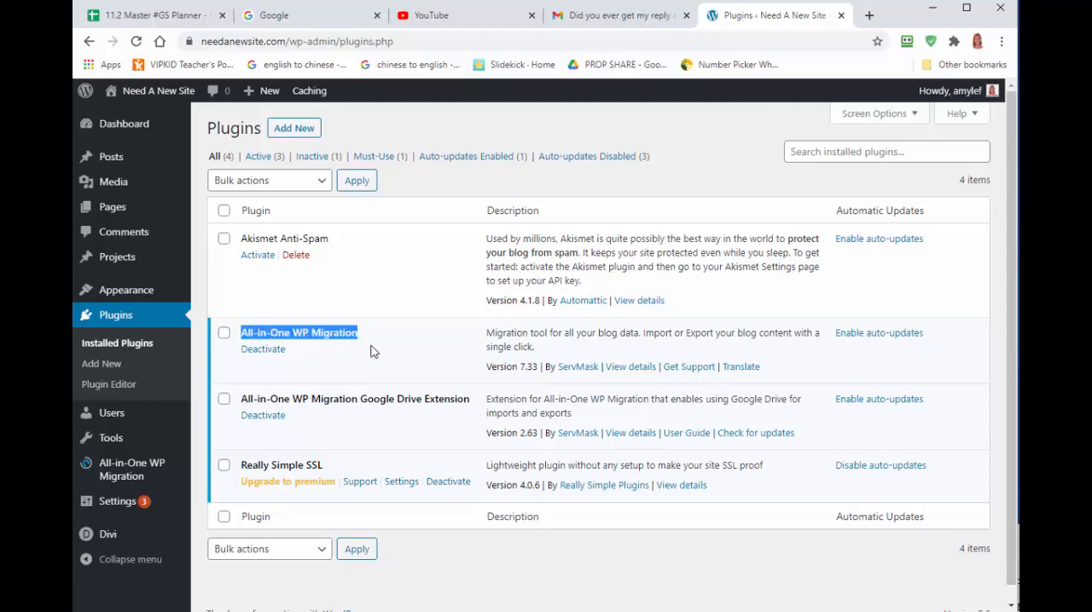
{"action": "left_click_drag", "start_coordinate": [242, 400], "coordinate": [474, 406]}
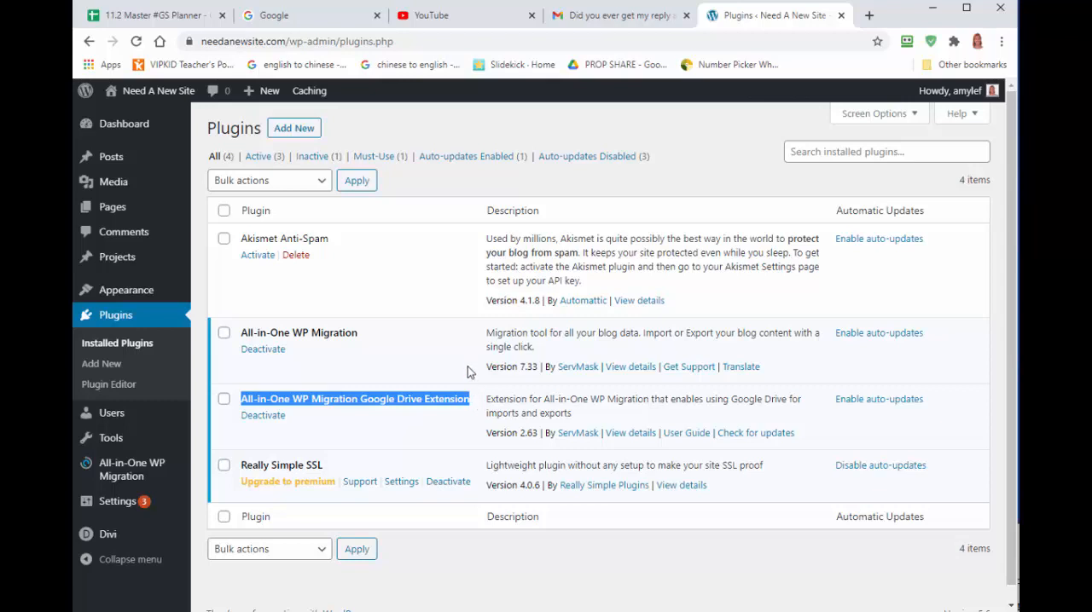
{"action": "left_click", "coordinate": [468, 362]}
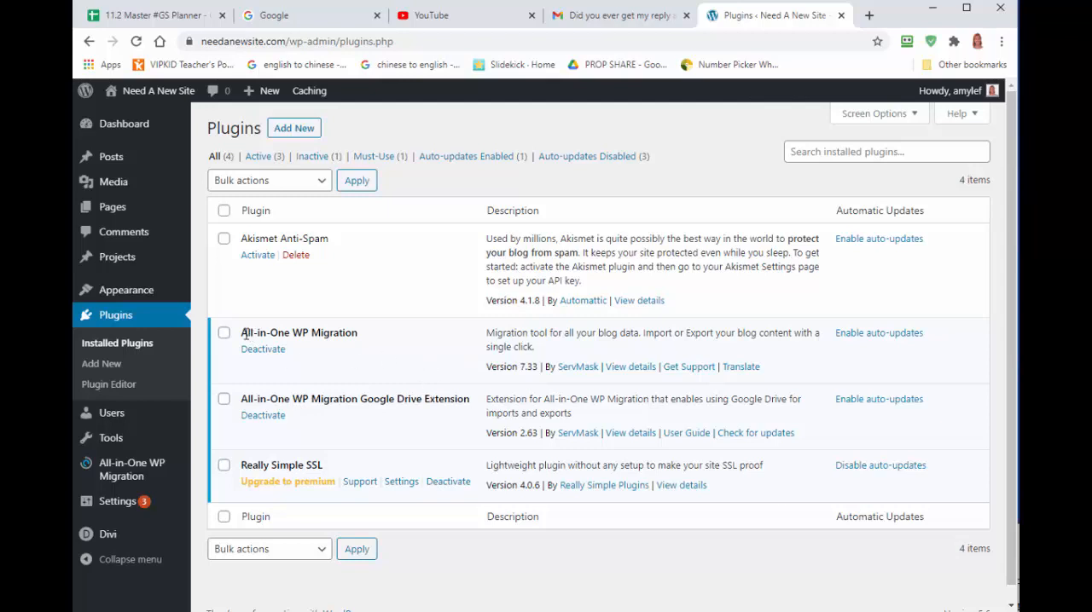
{"action": "left_click_drag", "start_coordinate": [243, 336], "coordinate": [363, 333]}
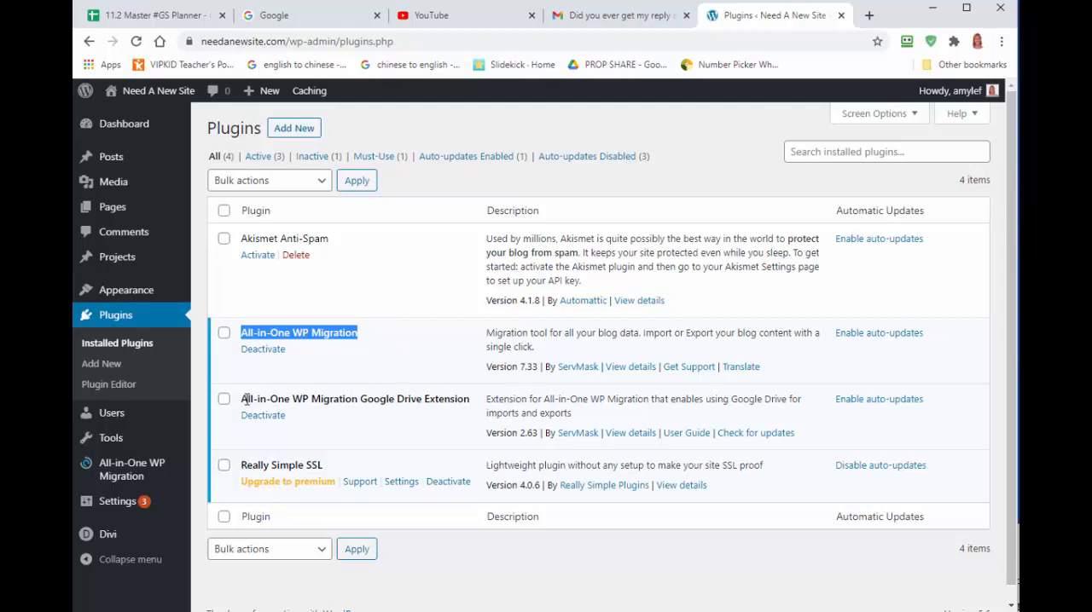
{"action": "left_click_drag", "start_coordinate": [245, 400], "coordinate": [473, 407]}
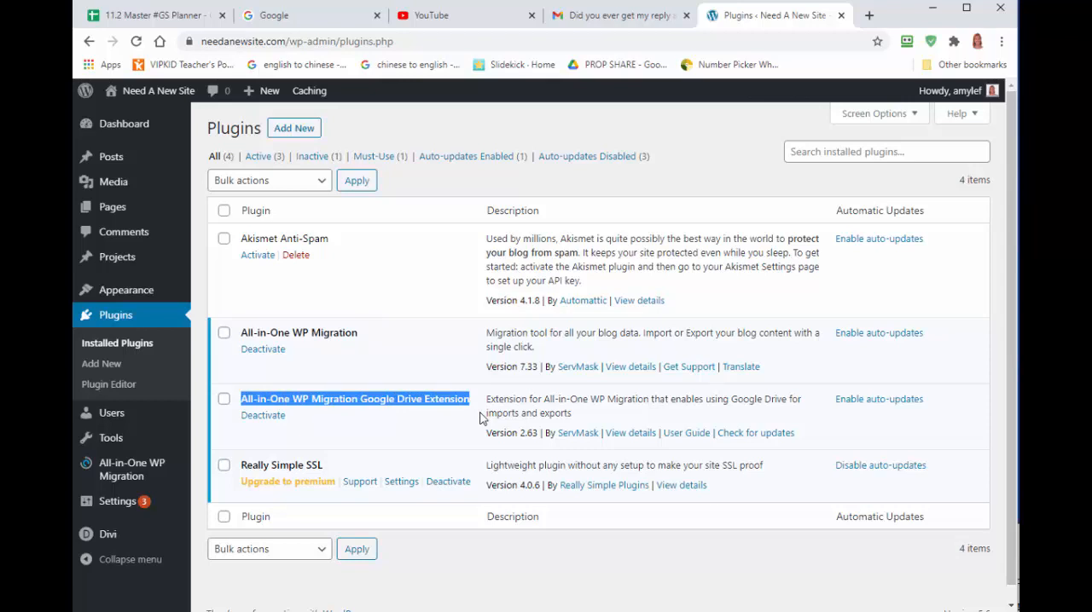
{"action": "left_click", "coordinate": [485, 406]}
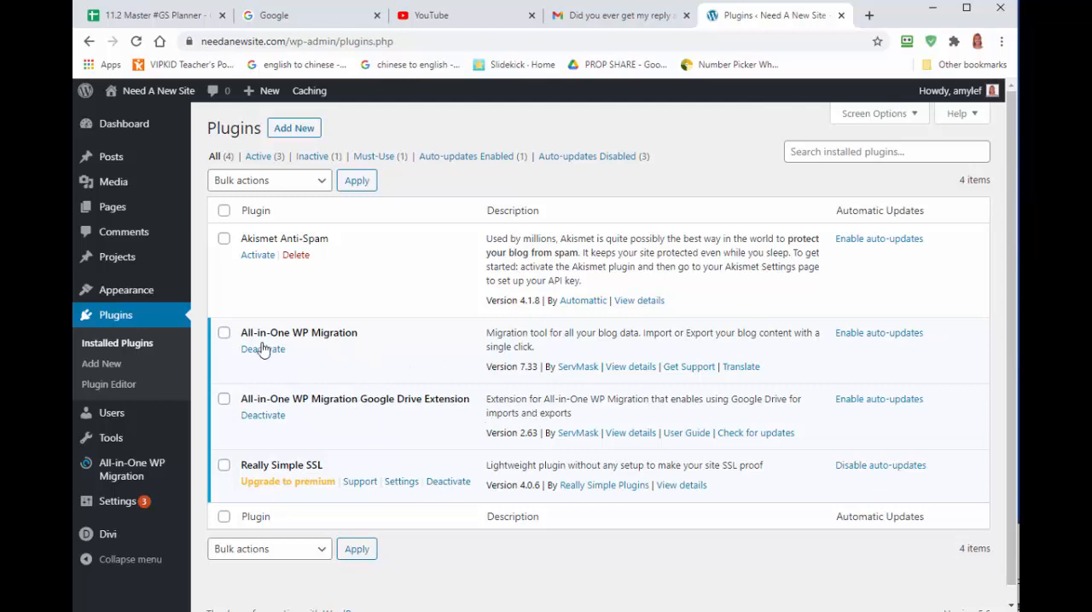
Export the site to a file with All-in-One WP Migration, download the backup, and close the export dialog.
{"action": "mouse_move", "coordinate": [156, 476]}
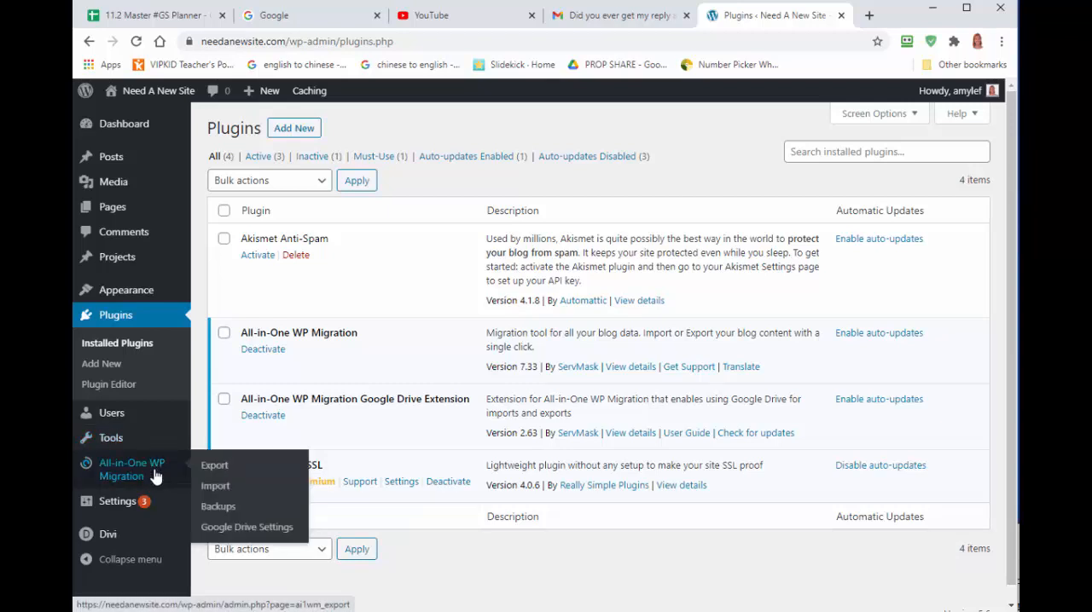
{"action": "left_click", "coordinate": [215, 467]}
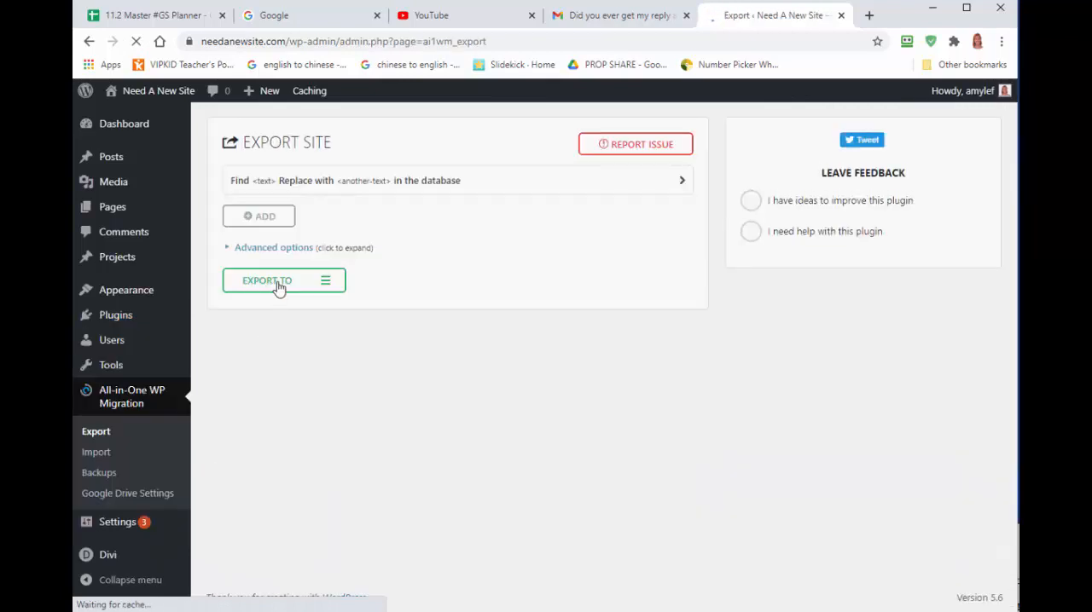
{"action": "left_click", "coordinate": [277, 287]}
{"action": "left_click", "coordinate": [251, 305]}
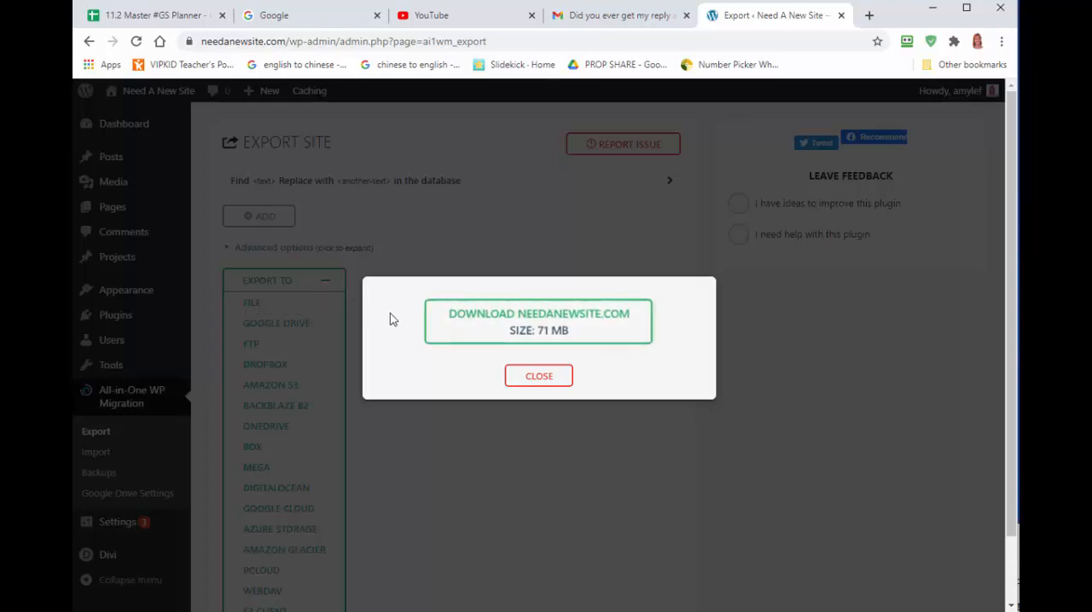
{"action": "left_click", "coordinate": [477, 335]}
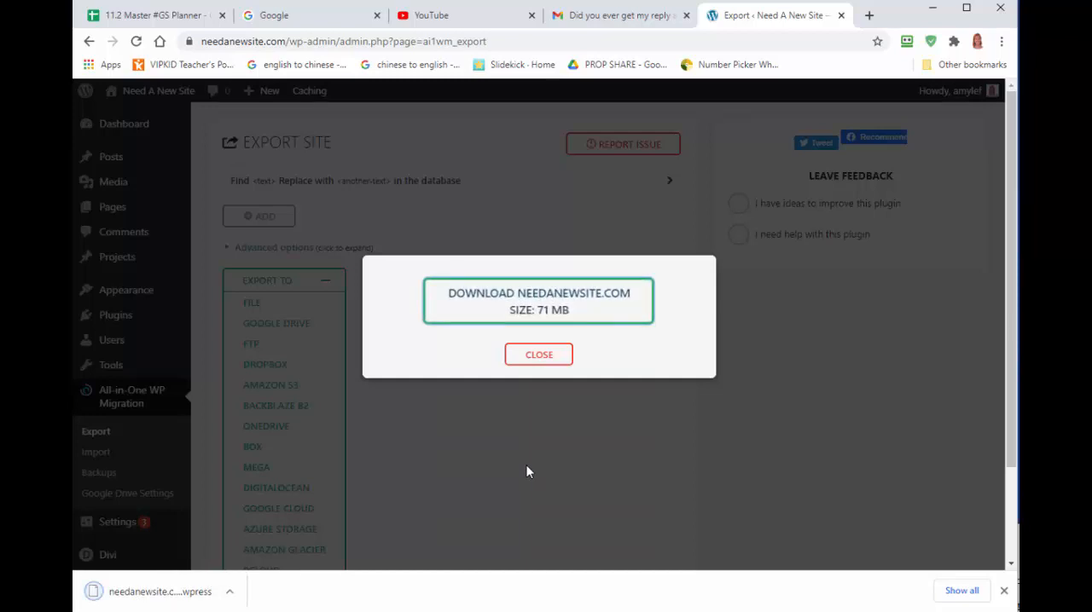
{"action": "left_click", "coordinate": [537, 357]}
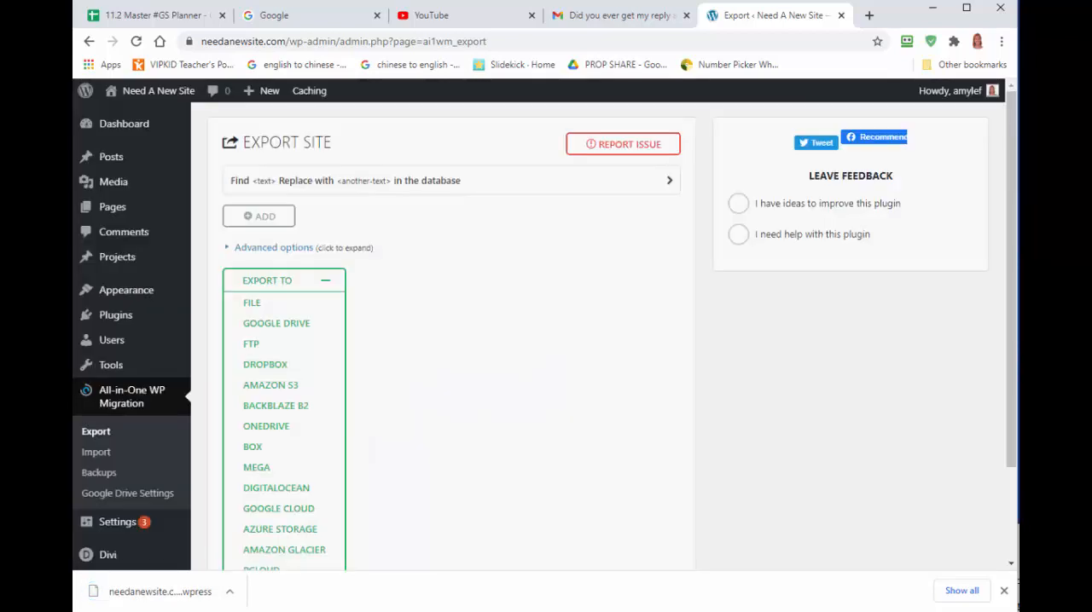
Switch to File Explorer and select the downloaded needanewsite.com .wpress backup in the Downloads folder.
{"action": "key", "text": "alt+Tab"}
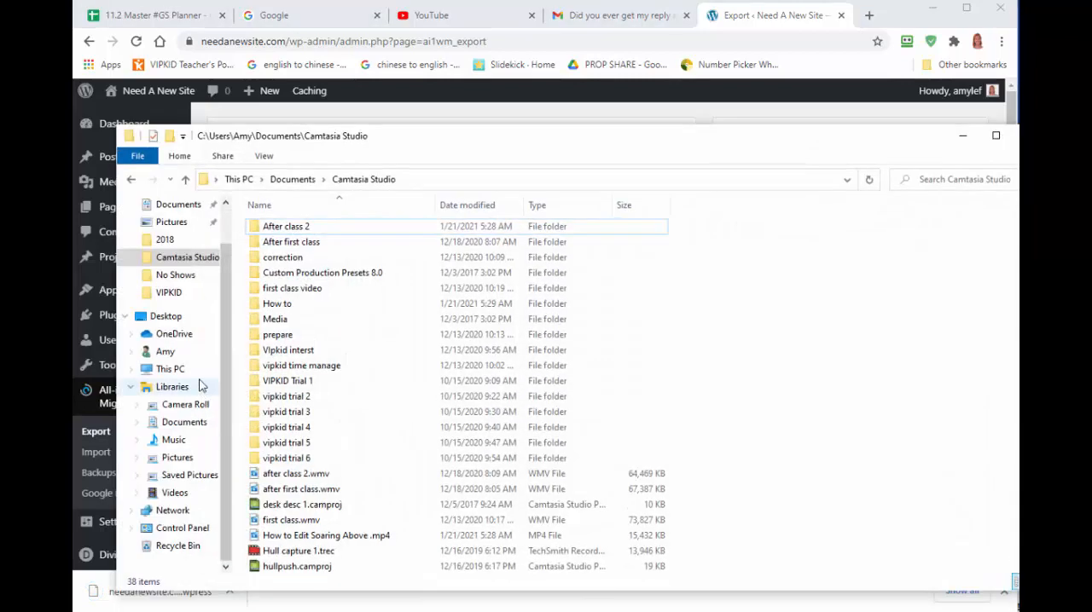
{"action": "scroll", "coordinate": [175, 245], "scroll_direction": "up", "scroll_amount": 2}
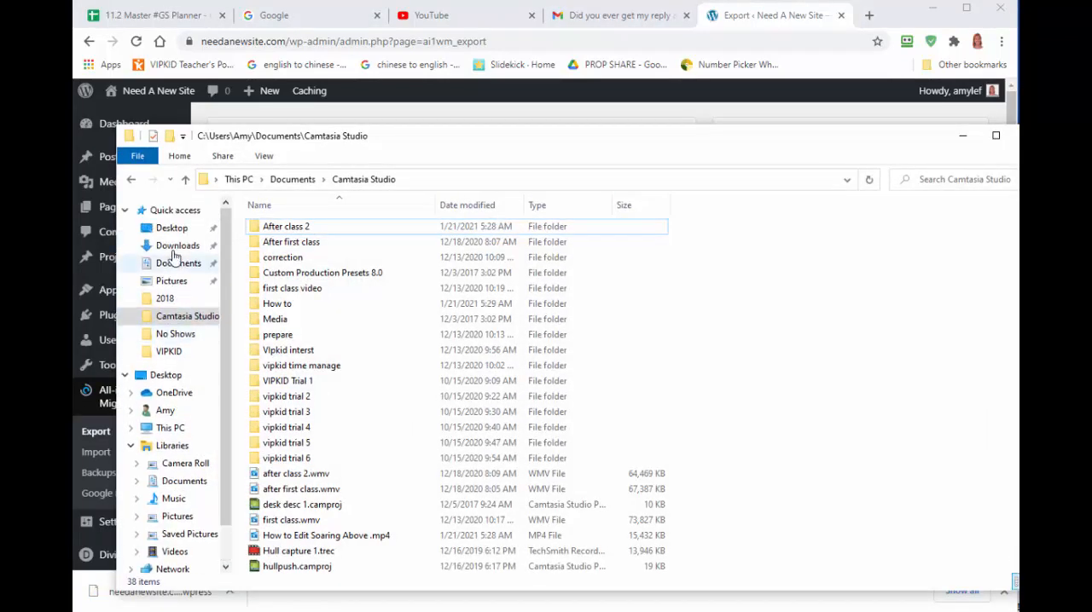
{"action": "left_click", "coordinate": [180, 247]}
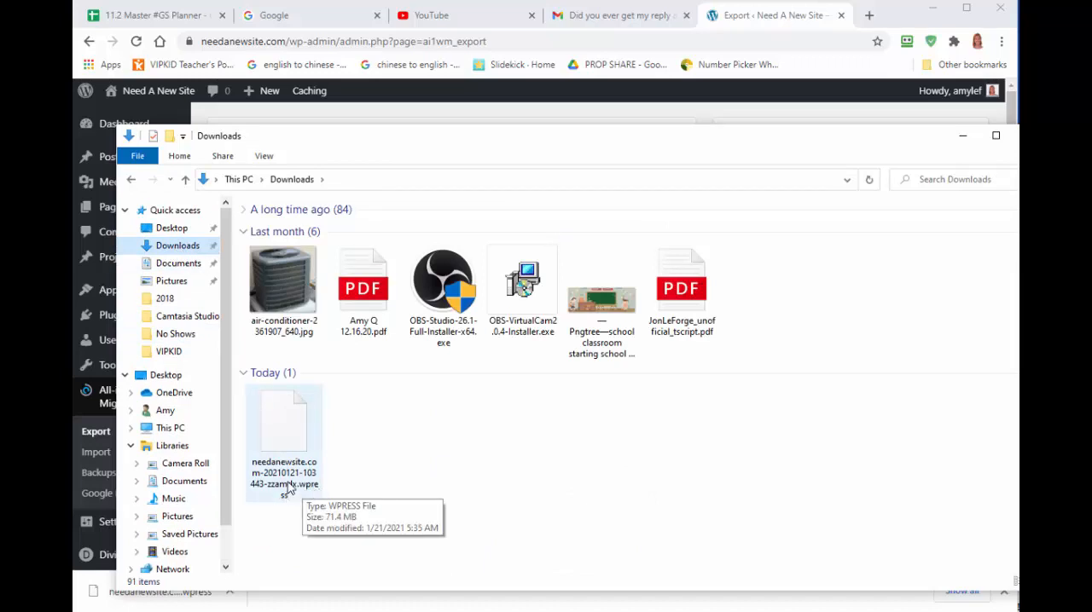
{"action": "left_click", "coordinate": [288, 446]}
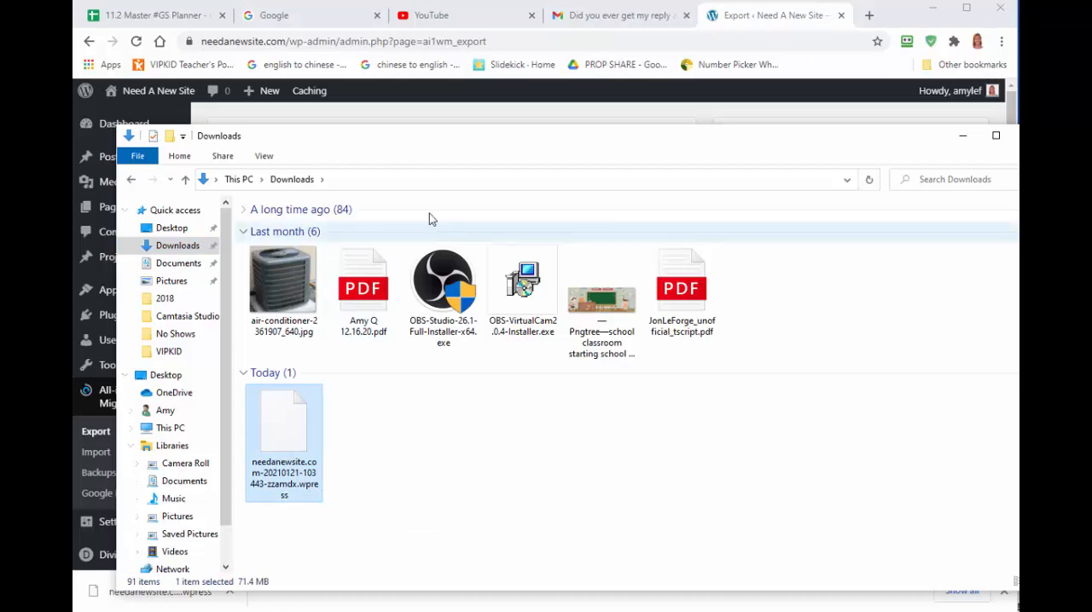
Load the downloaded .wpress backup into traktor.servmask.com in a new tab to inspect its contents, and close that tab.
{"action": "left_click", "coordinate": [869, 16]}
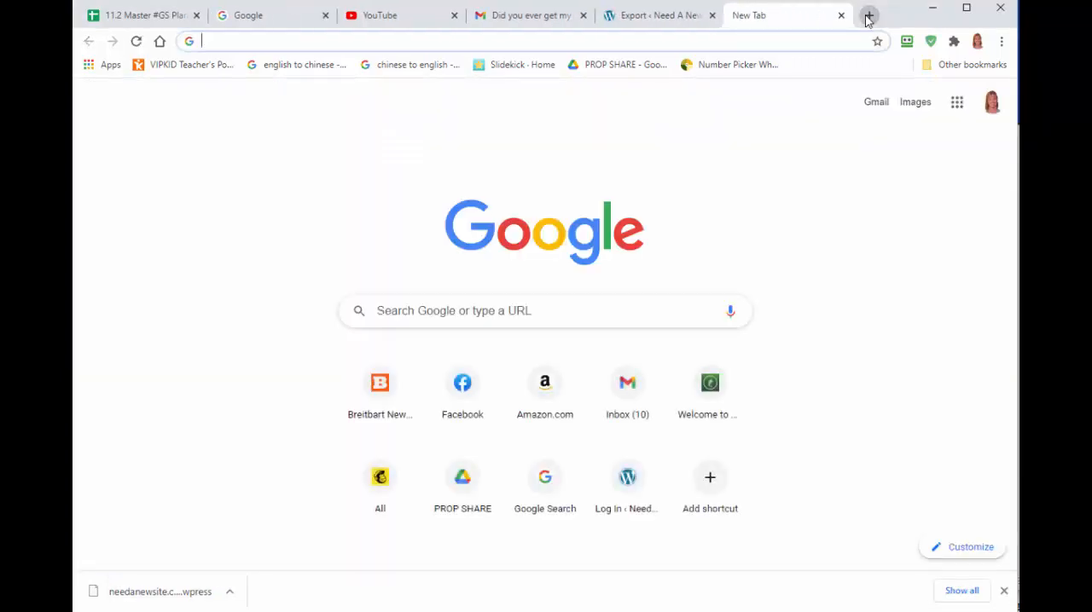
{"action": "type", "text": "trak"}
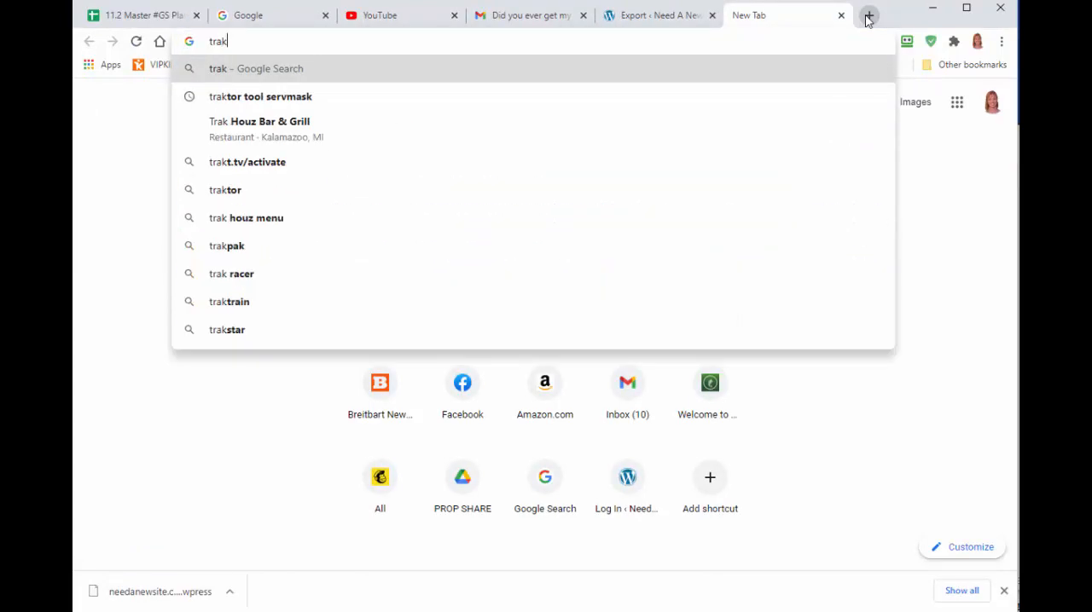
{"action": "type", "text": "tor.servas"}
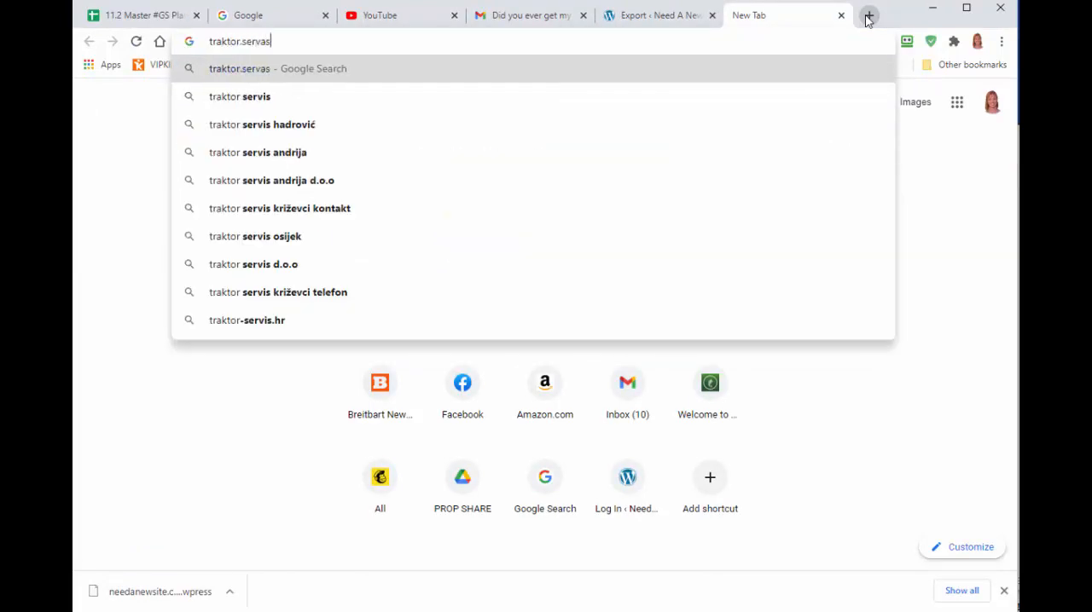
{"action": "key", "text": "BackSpace"}
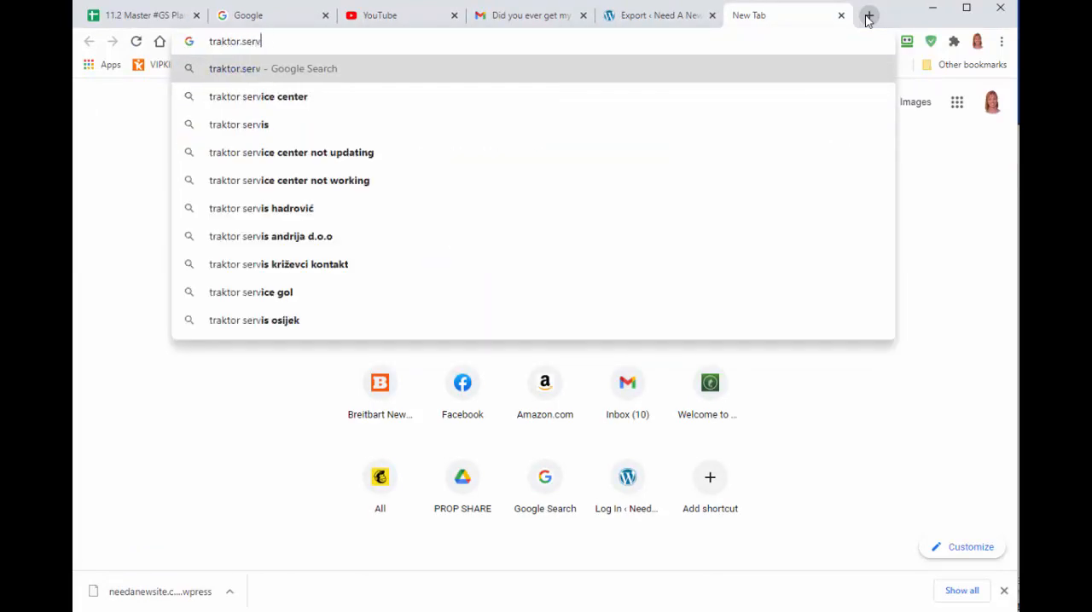
{"action": "type", "text": "mask.com"}
{"action": "key", "text": "Return"}
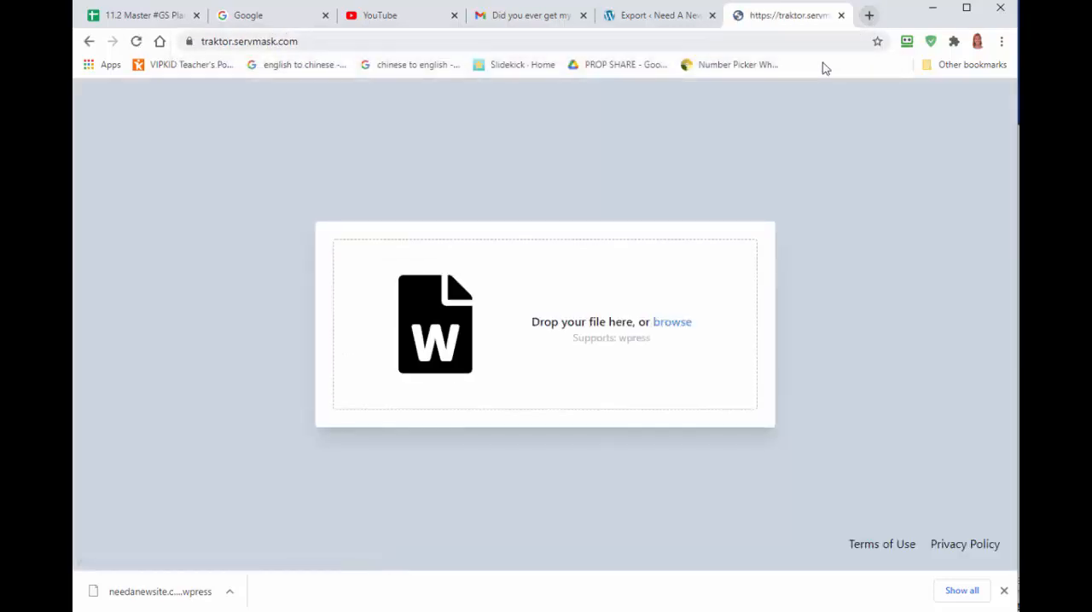
{"action": "left_click_drag", "start_coordinate": [146, 592], "coordinate": [590, 333]}
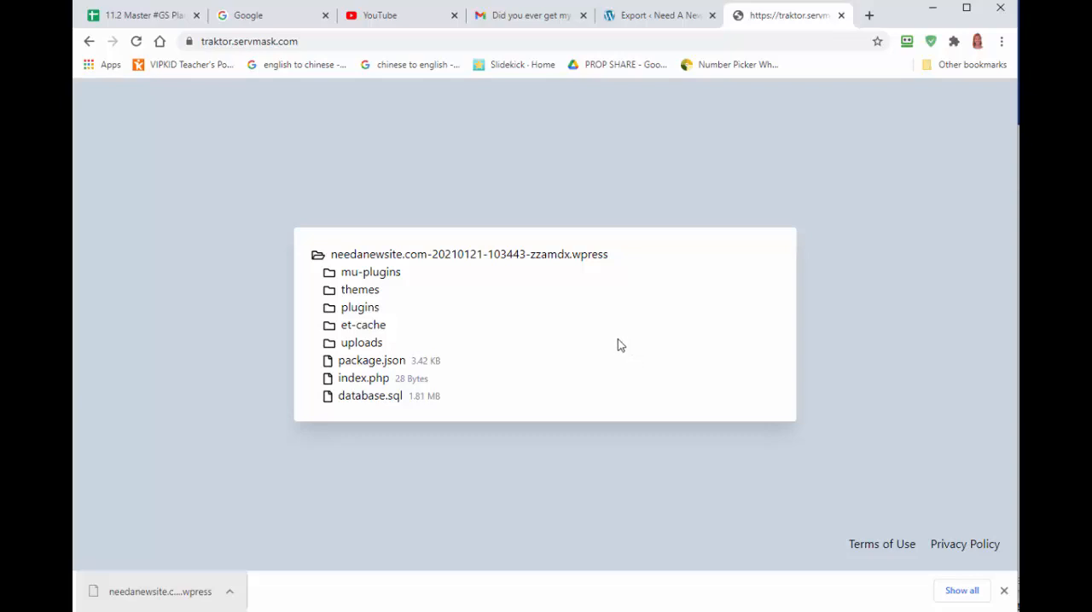
{"action": "left_click", "coordinate": [841, 15]}
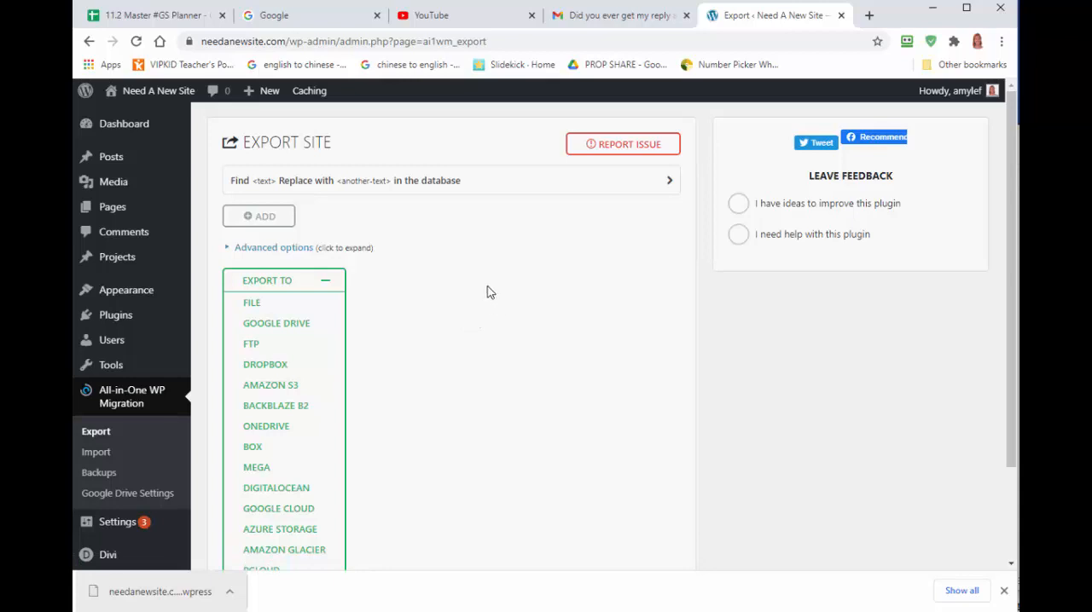
Choose Google Drive as the export destination and start linking a Google Drive account.
{"action": "left_click", "coordinate": [285, 330]}
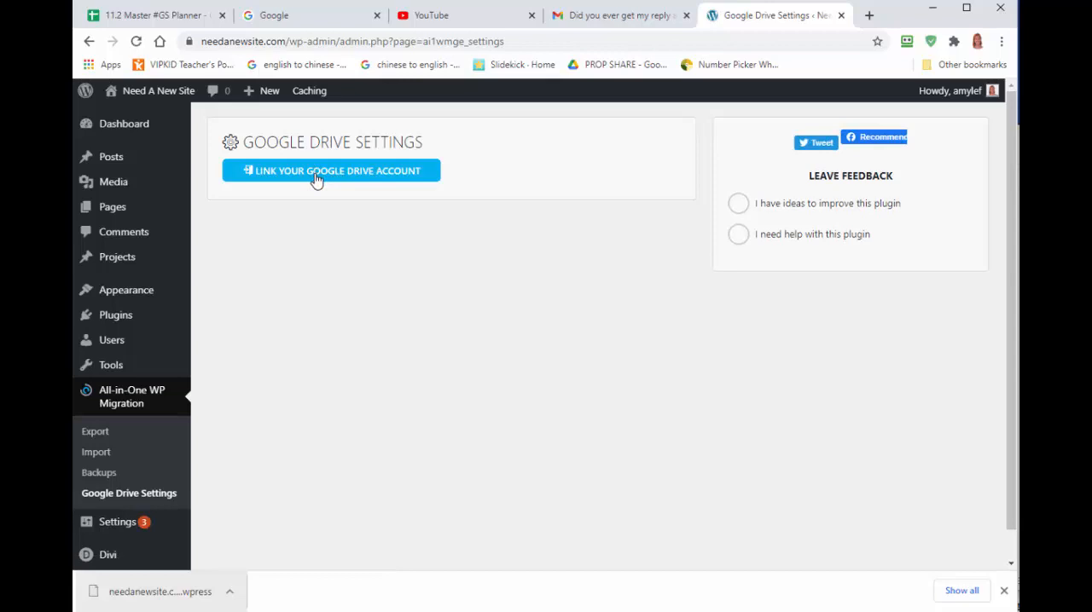
{"action": "left_click", "coordinate": [315, 180]}
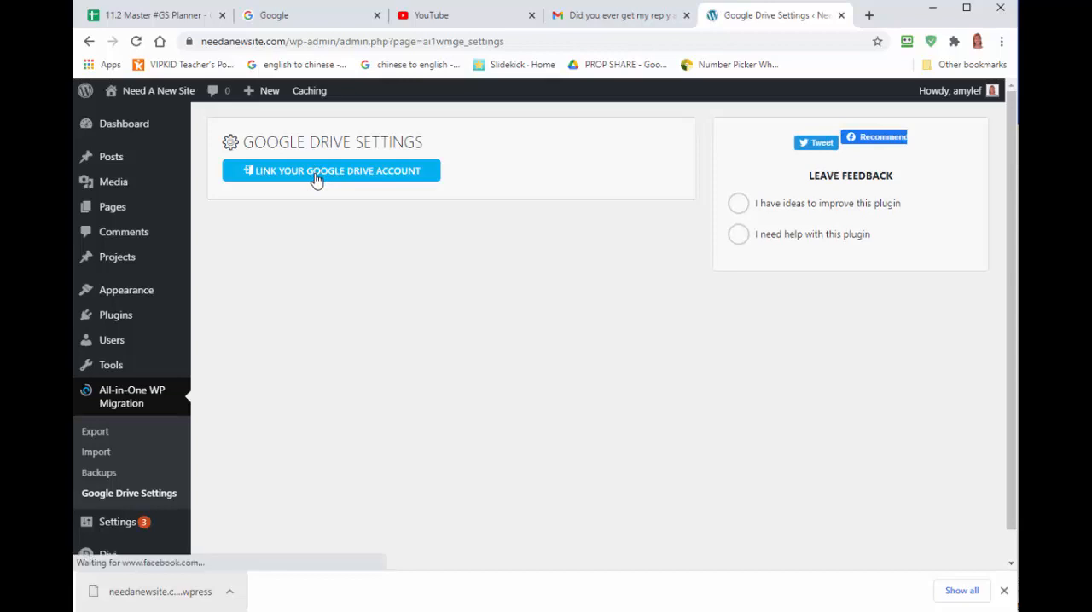
Search for drive.google.com in a new tab and open Google Drive to check which account is signed in.
{"action": "left_click", "coordinate": [868, 15]}
{"action": "type", "text": "dri"}
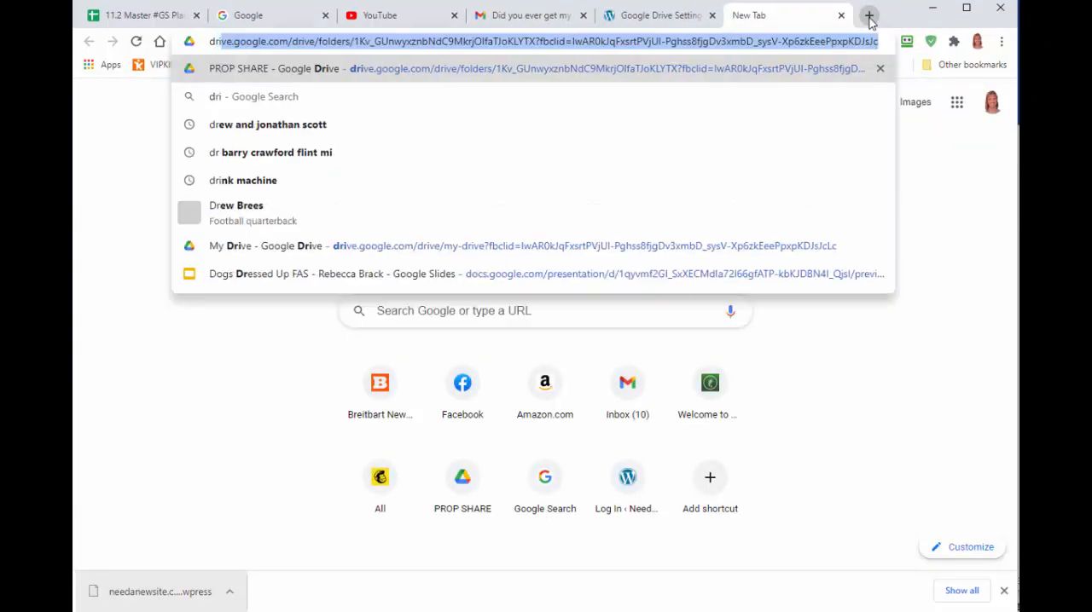
{"action": "type", "text": "ve.google.com"}
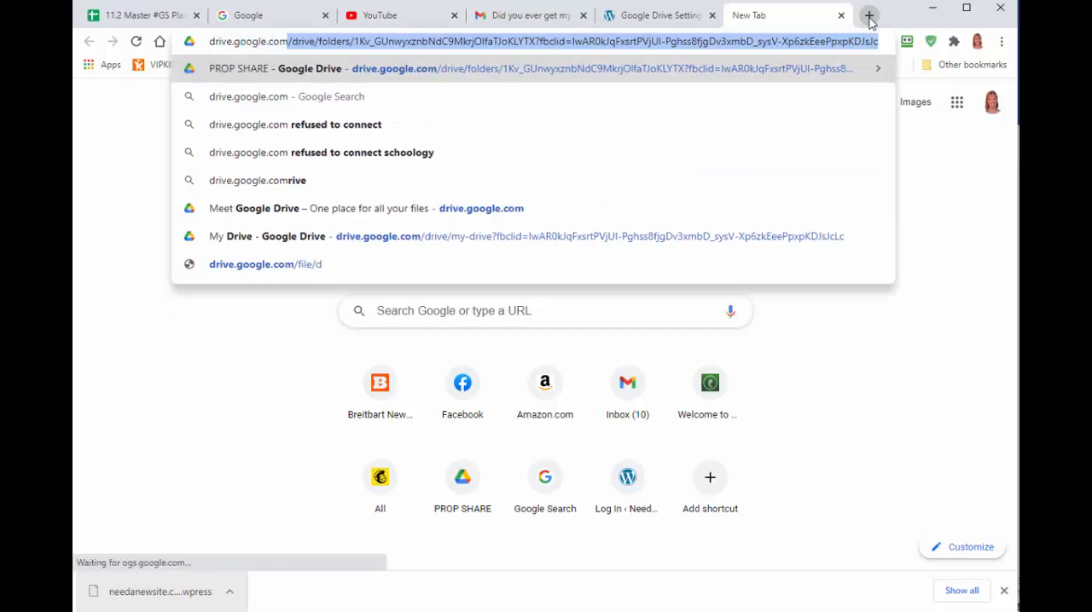
{"action": "key", "text": "Tab"}
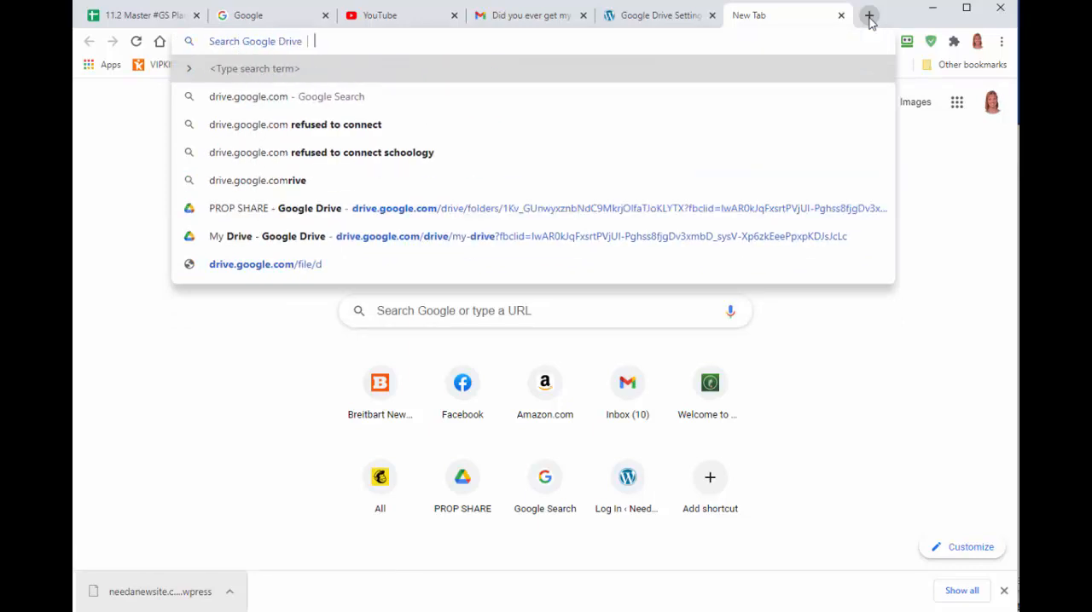
{"action": "left_click", "coordinate": [257, 96]}
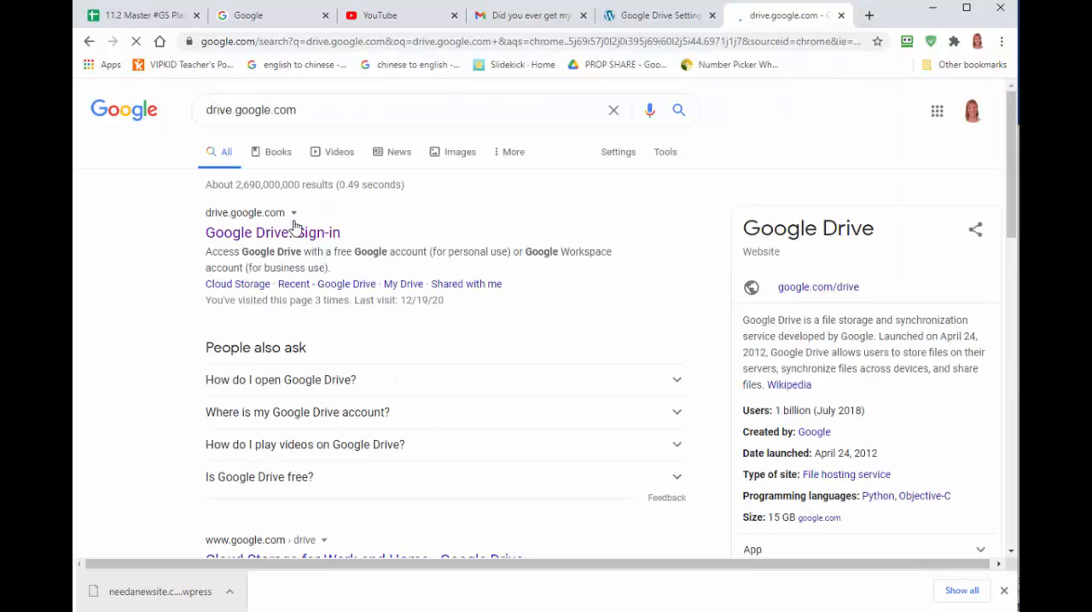
{"action": "left_click", "coordinate": [294, 232]}
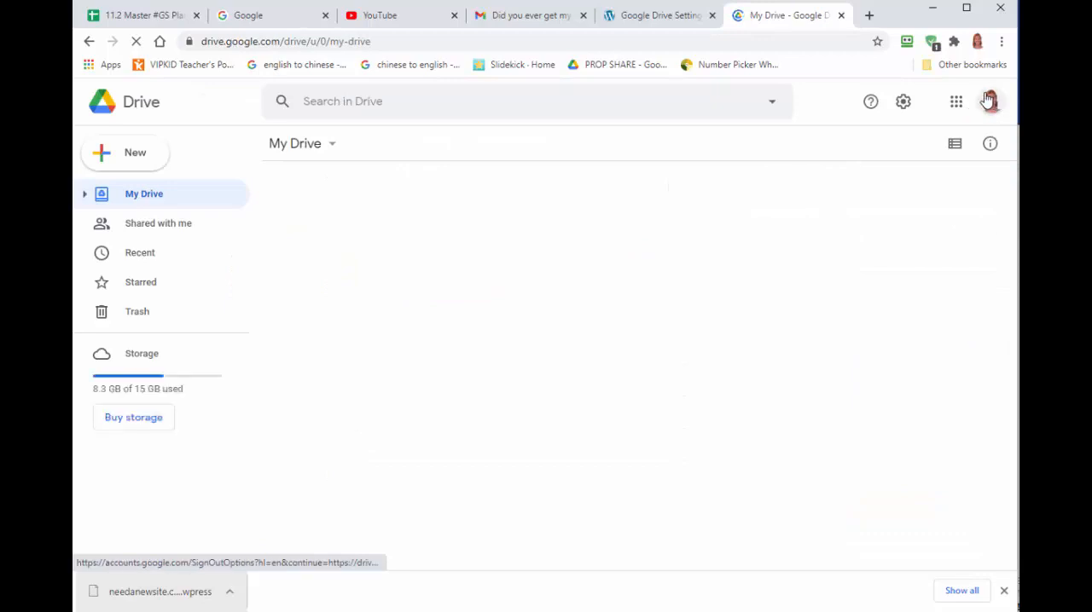
Return to the plugin's Google Drive settings, link the first listed Google account and allow the extension access to its Drive files.
{"action": "left_click", "coordinate": [657, 14]}
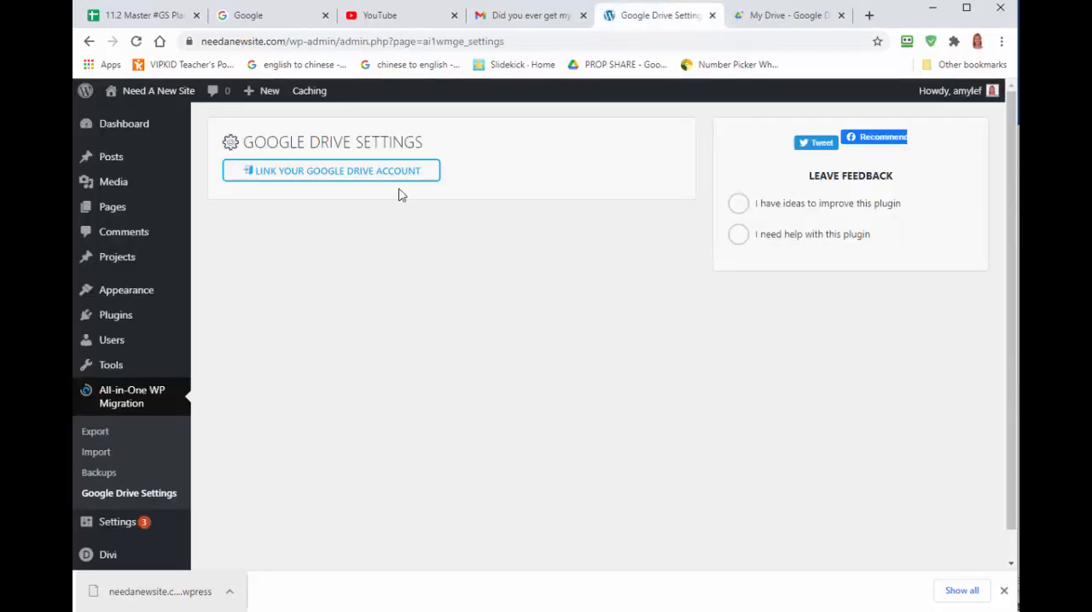
{"action": "left_click", "coordinate": [322, 171]}
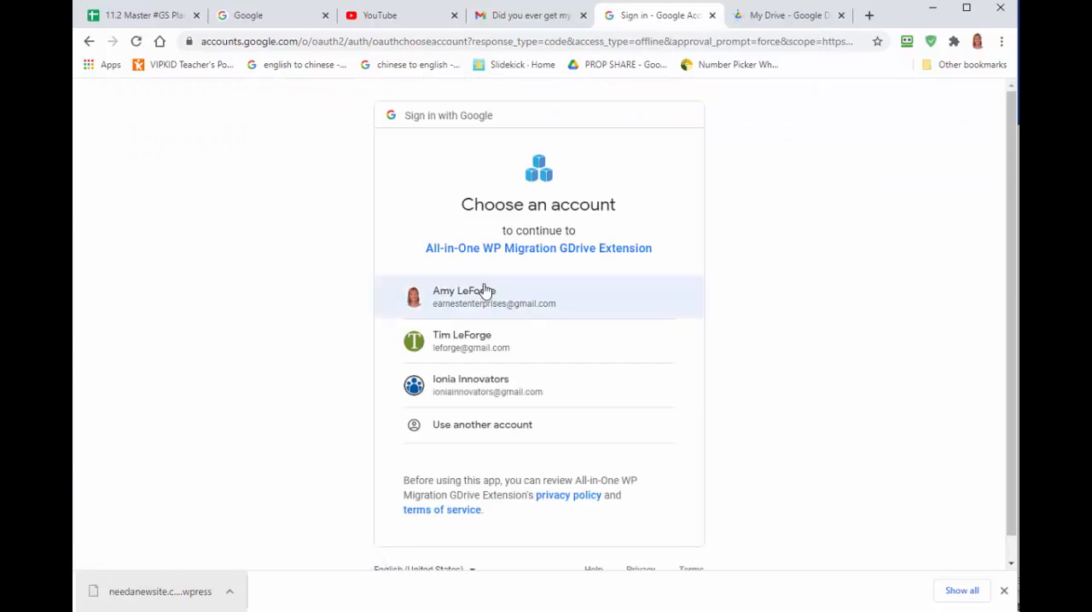
{"action": "left_click", "coordinate": [483, 292]}
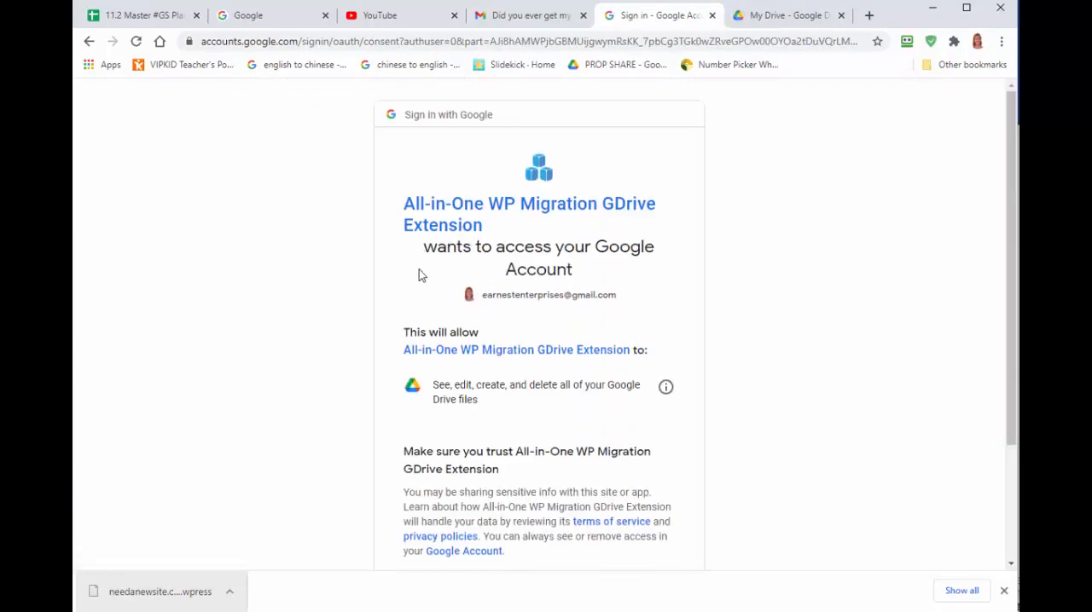
{"action": "scroll", "coordinate": [419, 275], "scroll_direction": "down", "scroll_amount": 3}
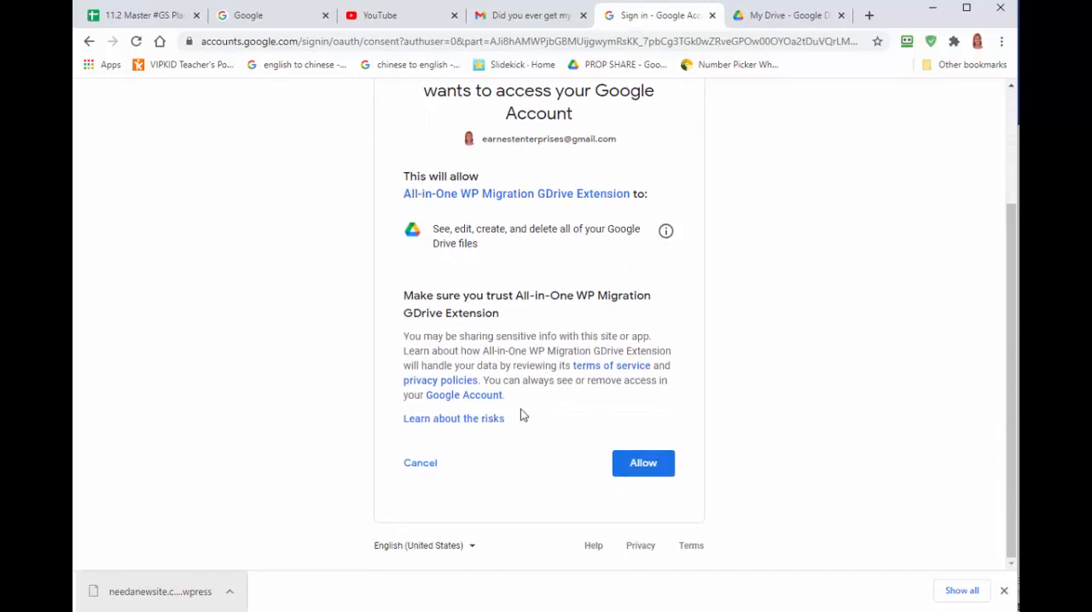
{"action": "left_click", "coordinate": [648, 470]}
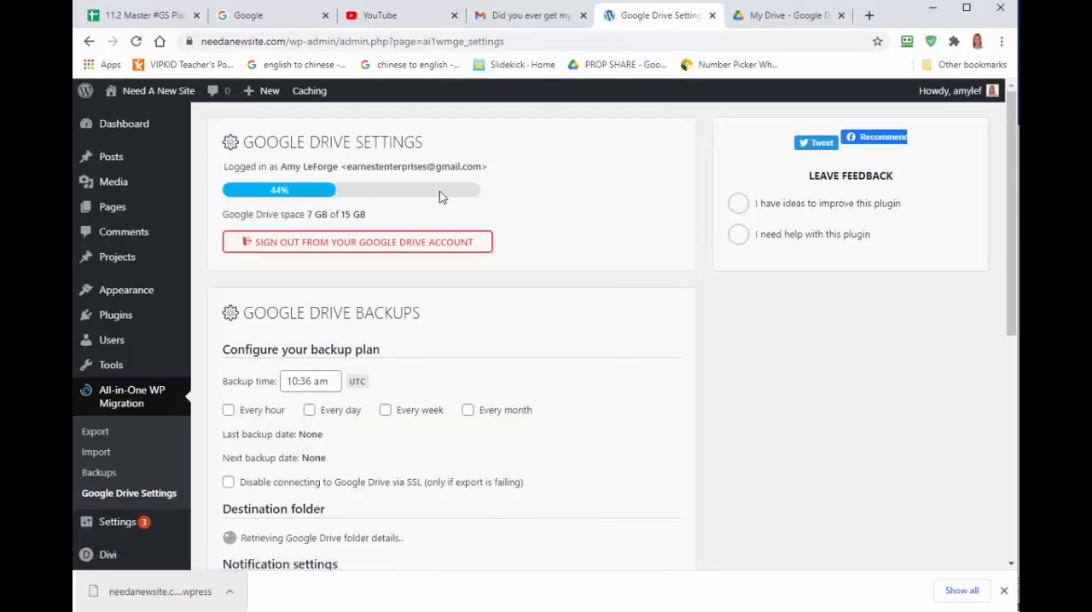
Configure the Google Drive backup plan to run every month with a backup time of 10:00 am.
{"action": "scroll", "coordinate": [500, 285], "scroll_direction": "down", "scroll_amount": 3}
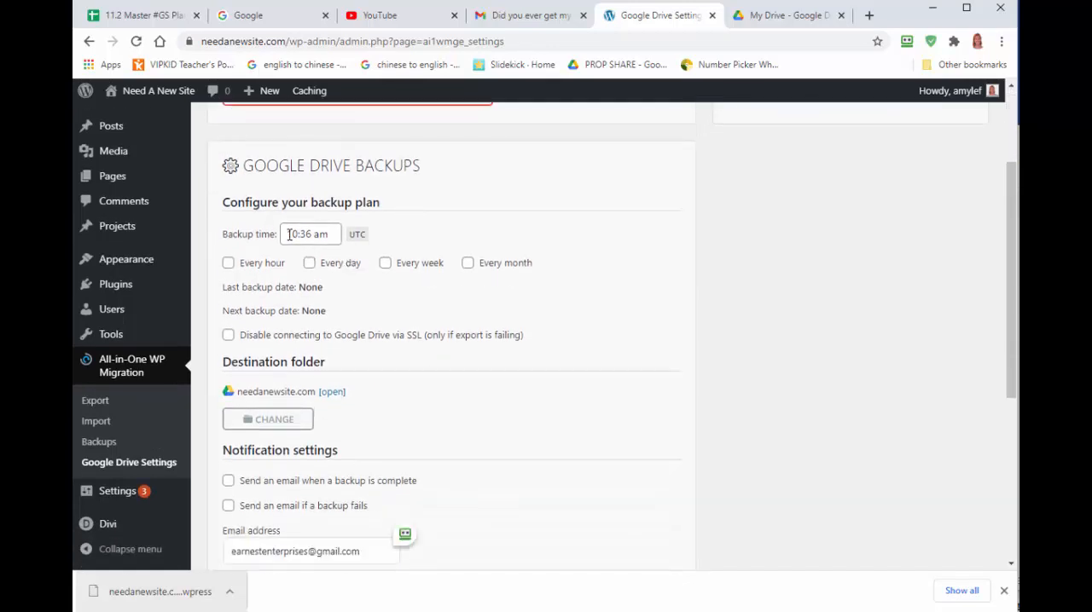
{"action": "left_click", "coordinate": [358, 243]}
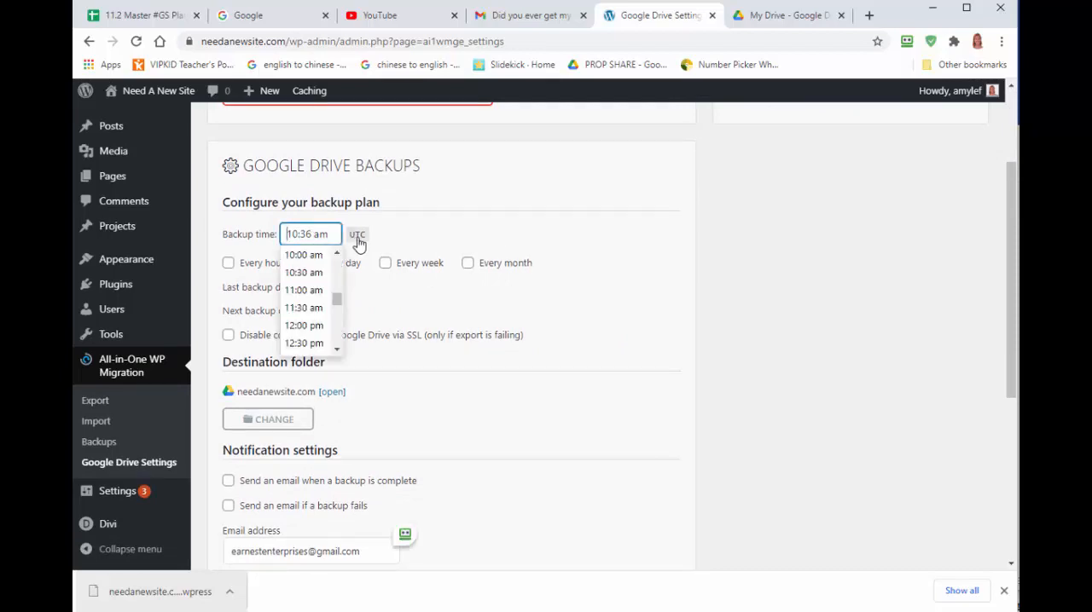
{"action": "left_click", "coordinate": [309, 256]}
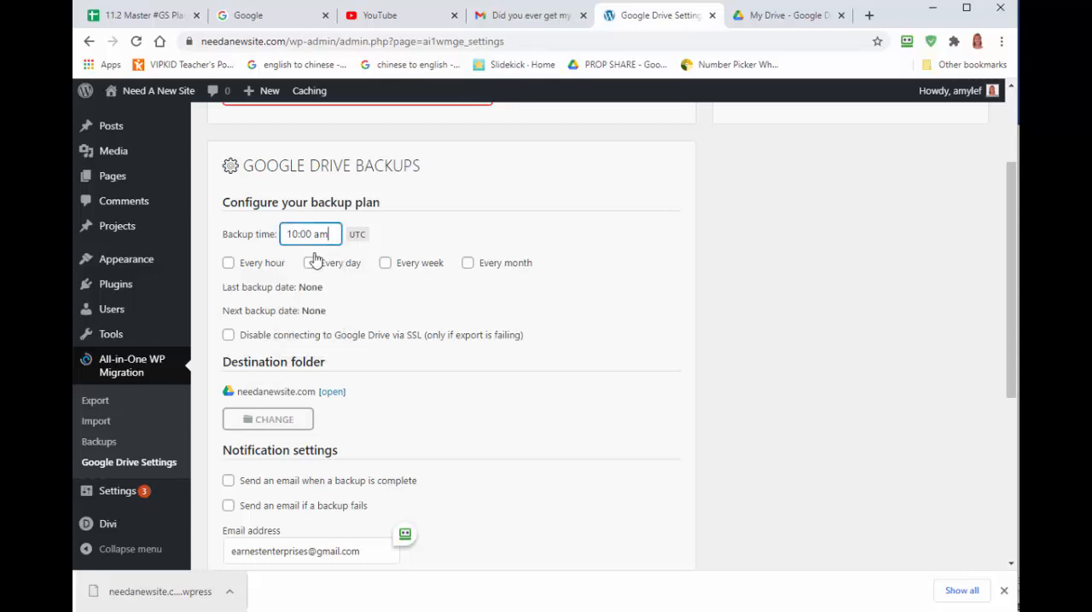
{"action": "left_click", "coordinate": [475, 236]}
{"action": "left_click", "coordinate": [468, 264]}
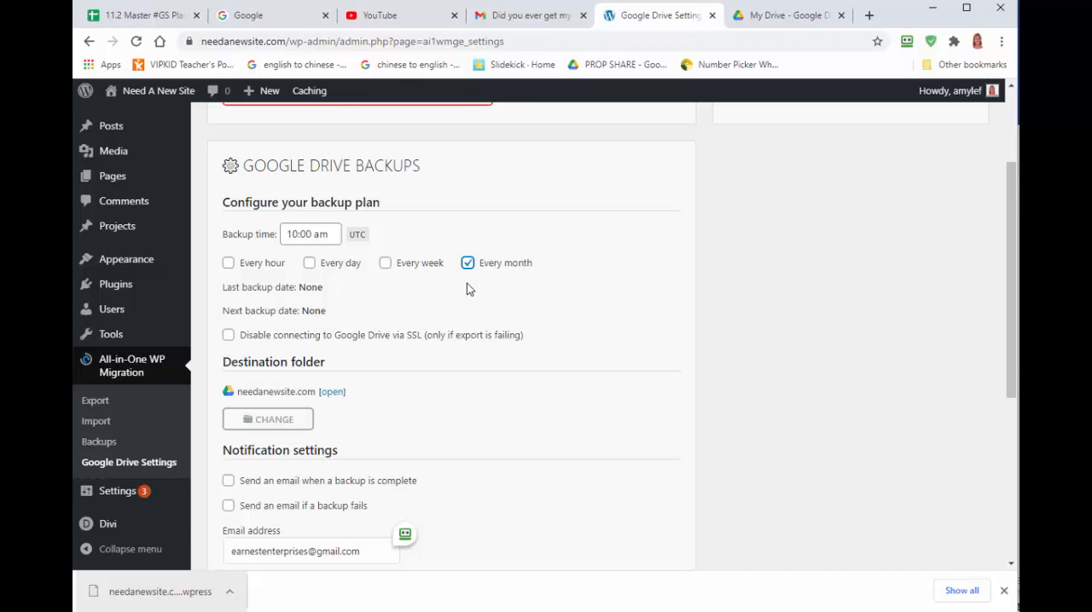
Open the needanewsite.com destination folder in Google Drive to check its contents, and close its tab.
{"action": "scroll", "coordinate": [466, 289], "scroll_direction": "down", "scroll_amount": 1}
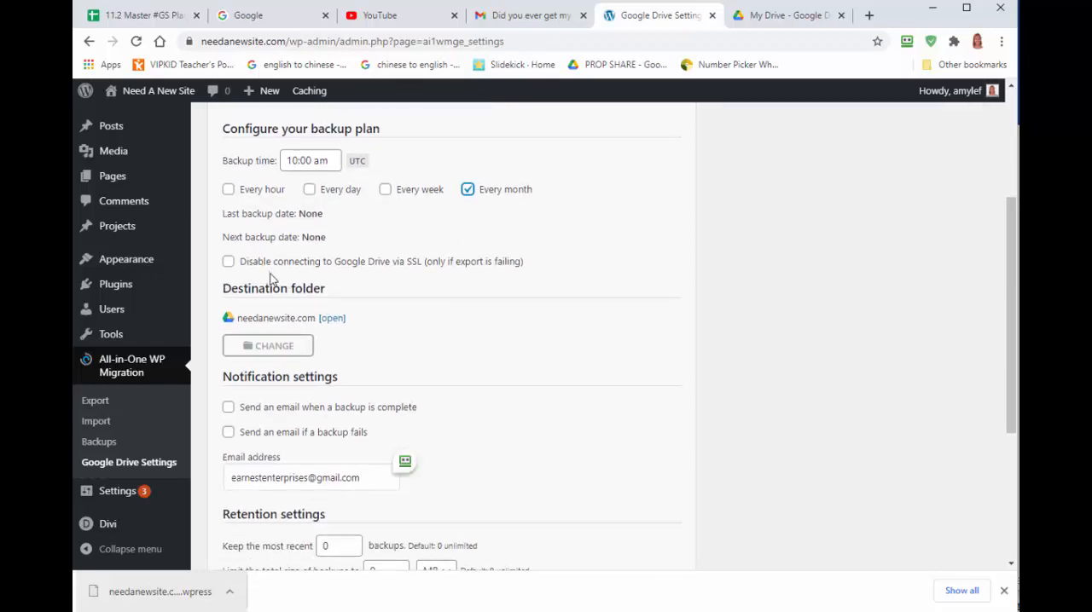
{"action": "scroll", "coordinate": [391, 320], "scroll_direction": "down", "scroll_amount": 1}
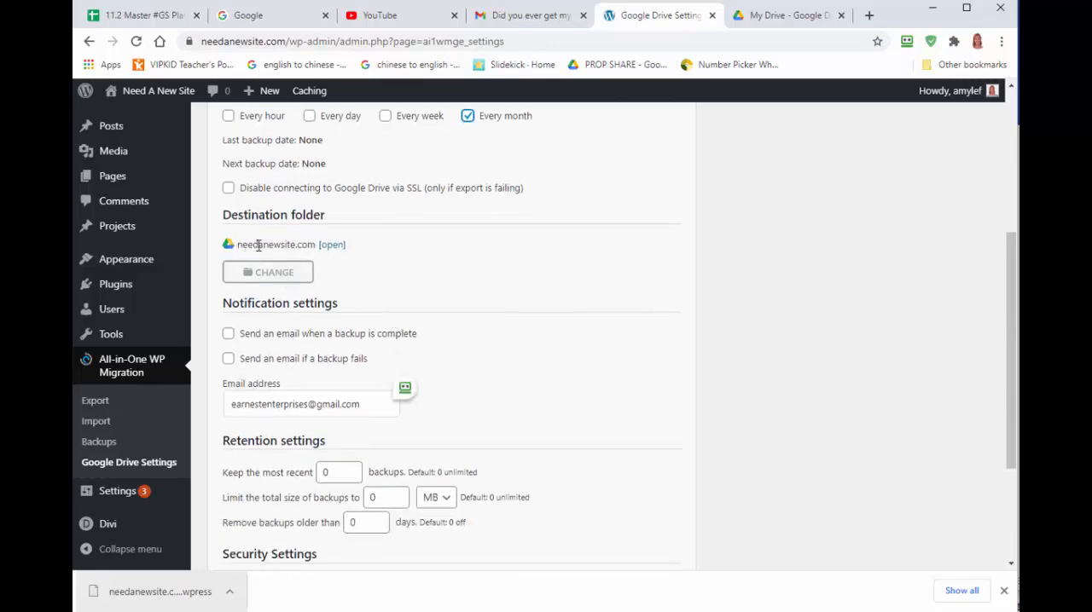
{"action": "left_click", "coordinate": [338, 247]}
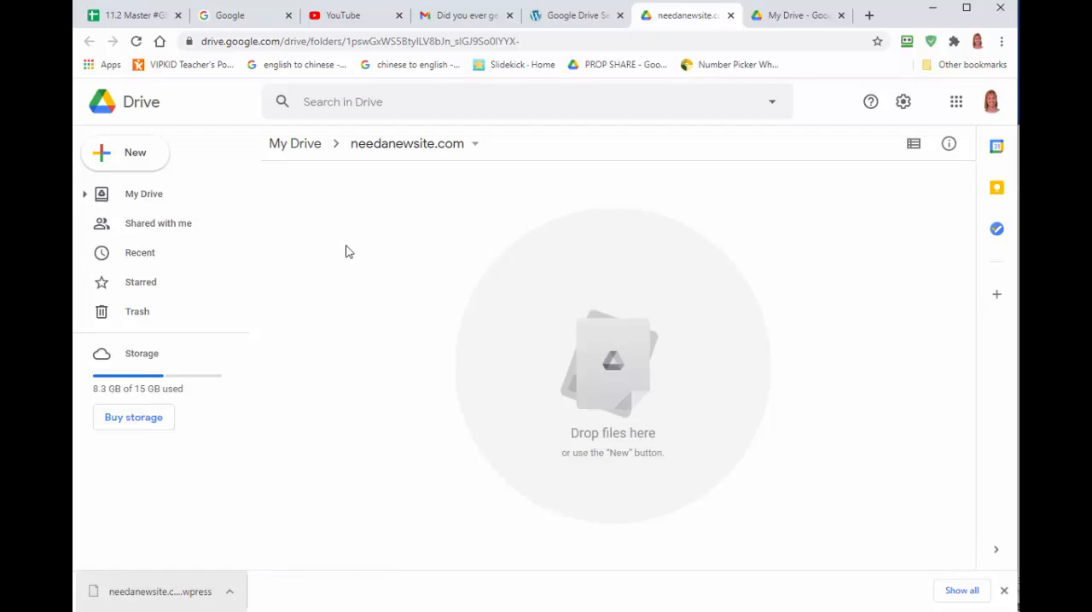
{"action": "left_click", "coordinate": [731, 15]}
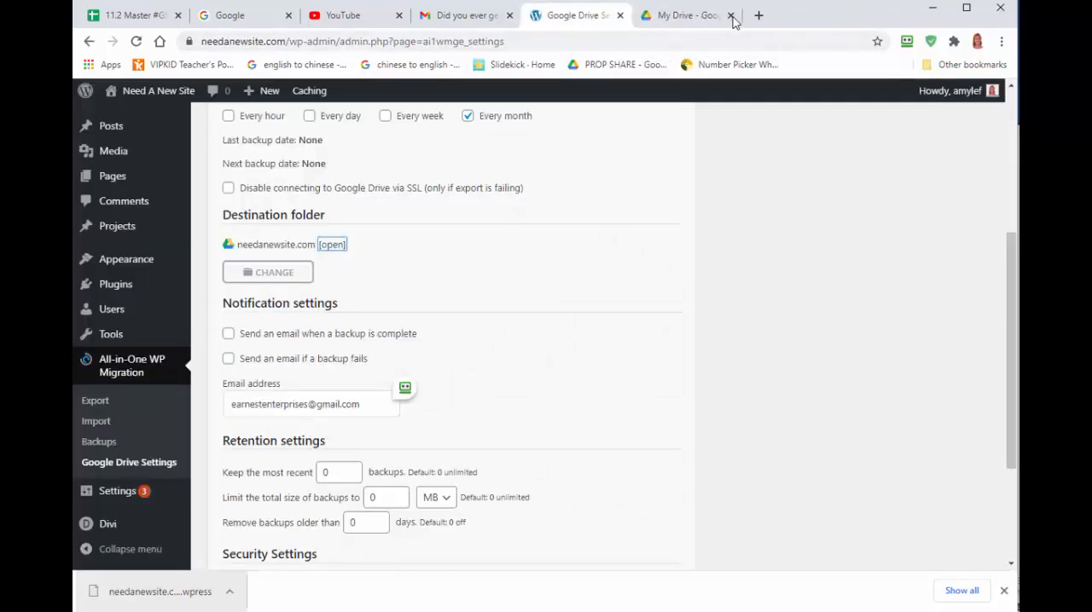
Set the retention settings to keep the most recent 2 backups.
{"action": "scroll", "coordinate": [521, 291], "scroll_direction": "down", "scroll_amount": 1}
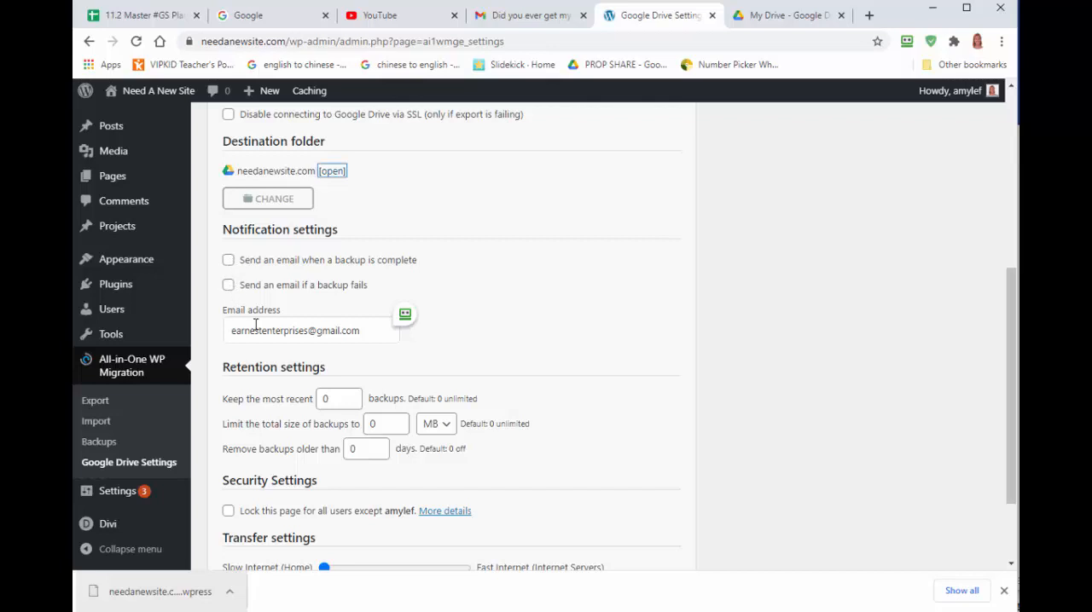
{"action": "scroll", "coordinate": [368, 340], "scroll_direction": "down", "scroll_amount": 1}
{"action": "scroll", "coordinate": [368, 339], "scroll_direction": "down", "scroll_amount": 3}
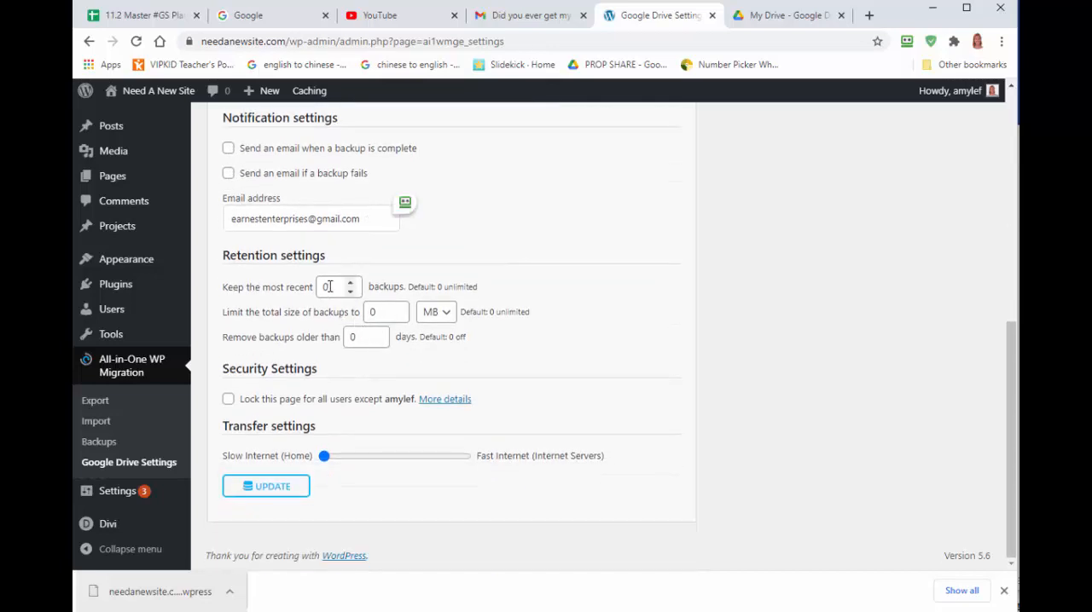
{"action": "double_click", "coordinate": [324, 286]}
{"action": "type", "text": "2"}
{"action": "left_click", "coordinate": [587, 349]}
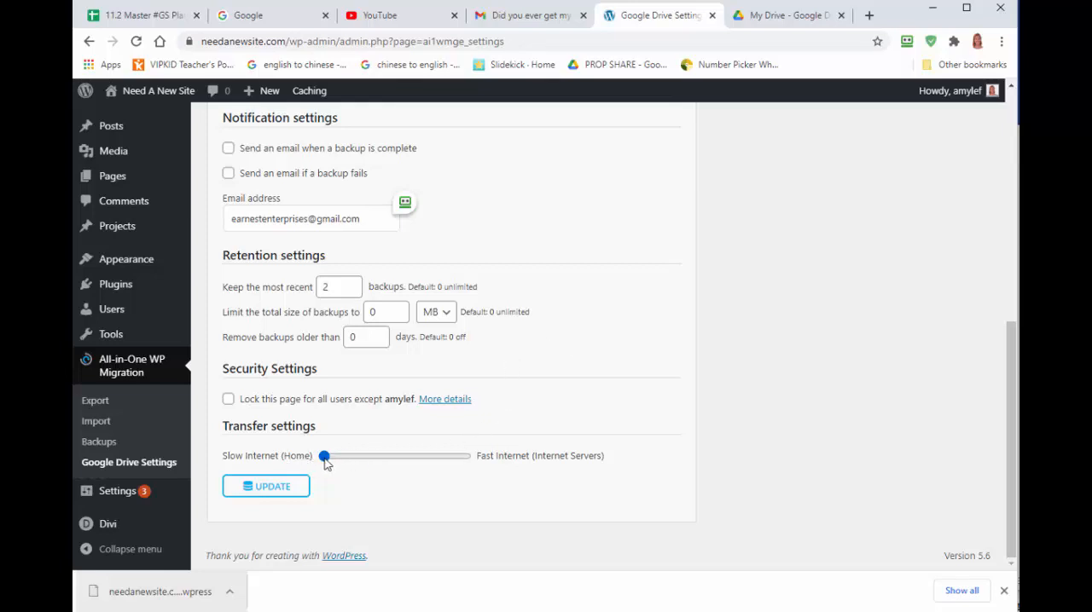
Raise the transfer speed to about two thirds of the way towards Fast Internet and save the Google Drive backup settings.
{"action": "left_click_drag", "start_coordinate": [327, 462], "coordinate": [397, 456]}
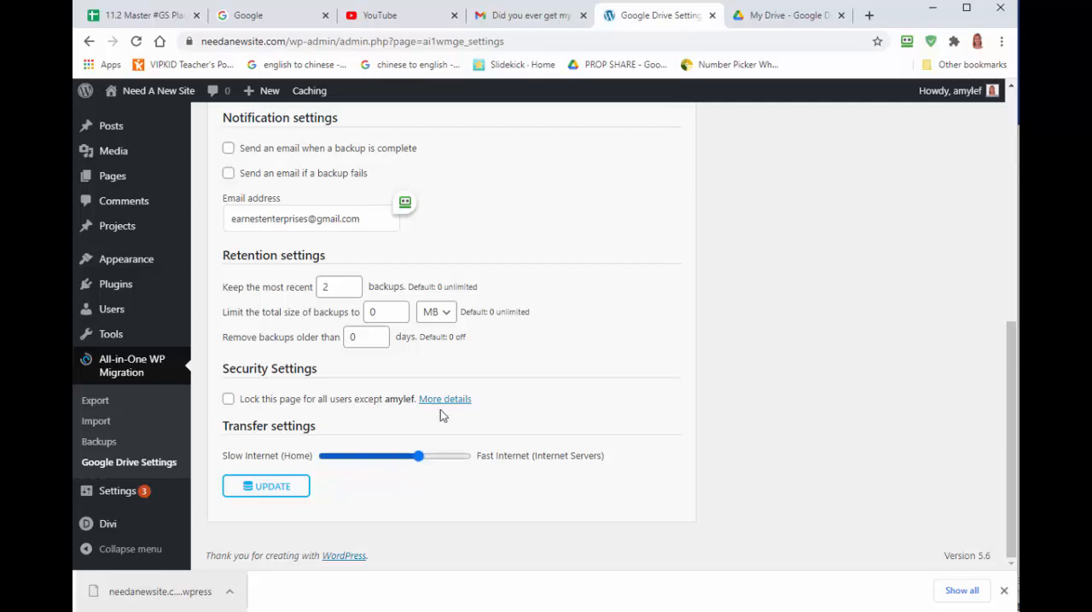
{"action": "scroll", "coordinate": [598, 367], "scroll_direction": "up", "scroll_amount": 8}
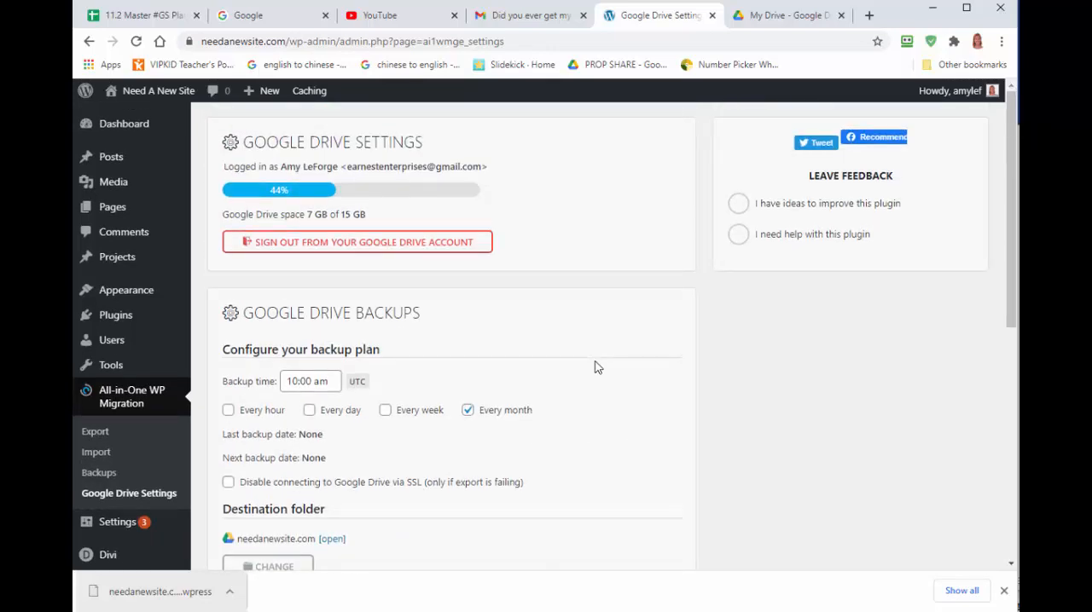
{"action": "scroll", "coordinate": [598, 367], "scroll_direction": "down", "scroll_amount": 4}
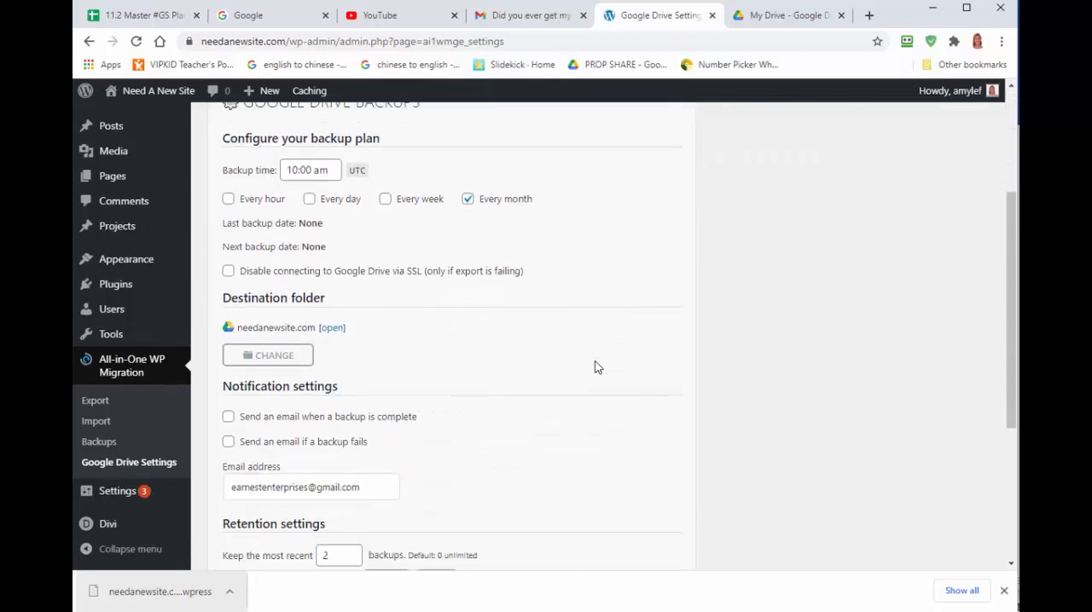
{"action": "scroll", "coordinate": [598, 367], "scroll_direction": "down", "scroll_amount": 2}
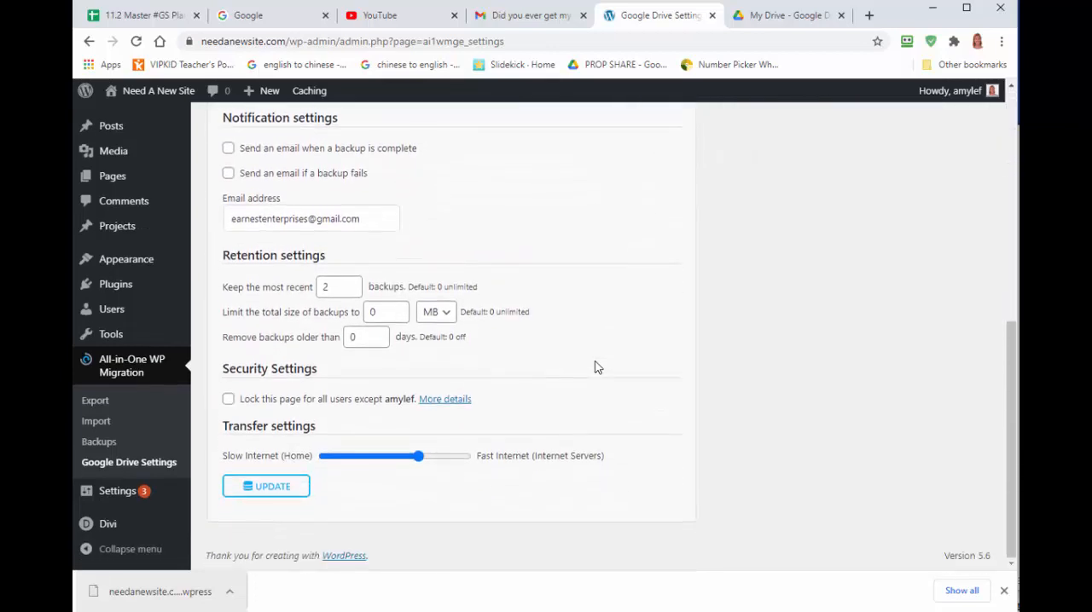
{"action": "left_click", "coordinate": [271, 493]}
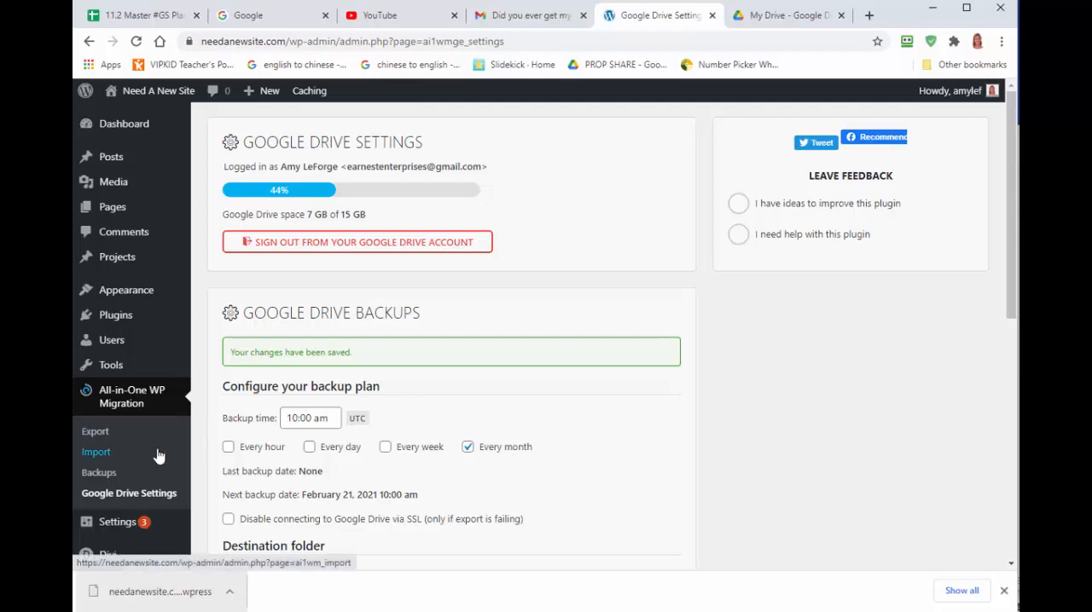
Export the site to Google Drive and dismiss the upload completion dialog.
{"action": "scroll", "coordinate": [511, 452], "scroll_direction": "down", "scroll_amount": 3}
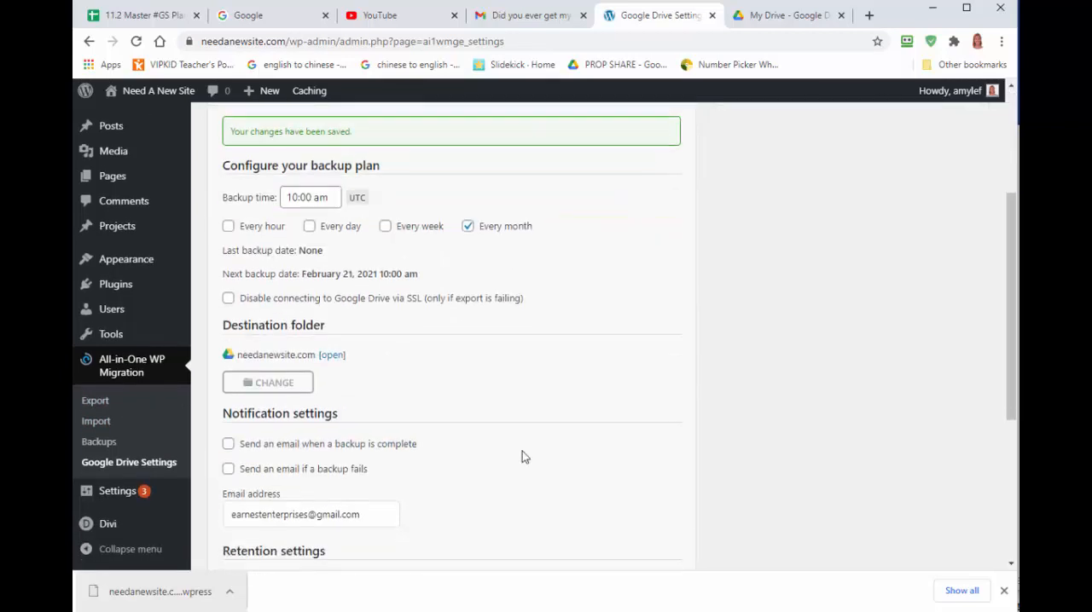
{"action": "scroll", "coordinate": [508, 440], "scroll_direction": "up", "scroll_amount": 3}
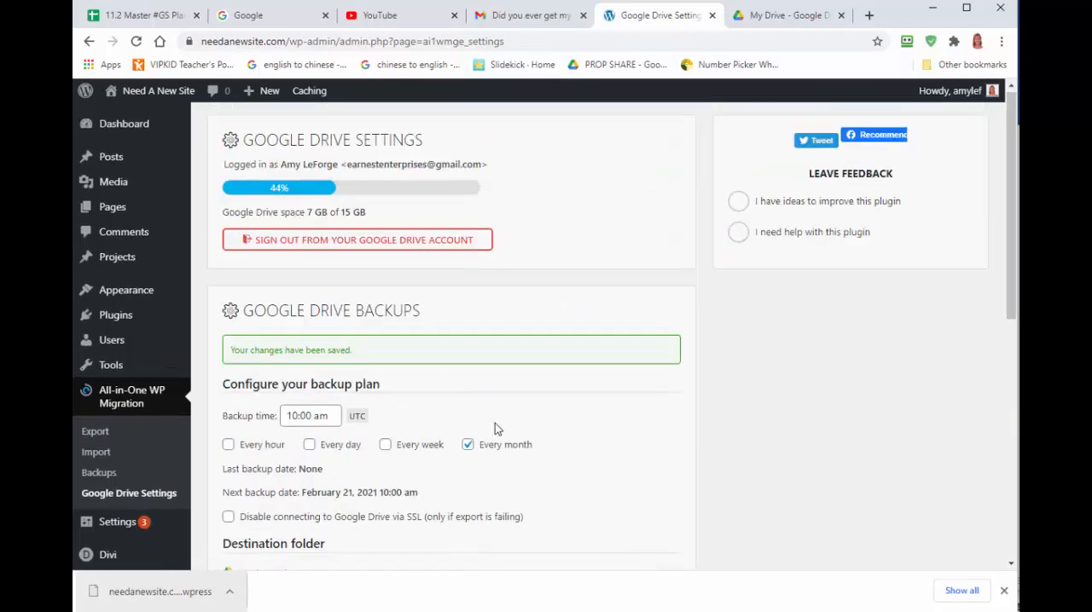
{"action": "left_click", "coordinate": [114, 436]}
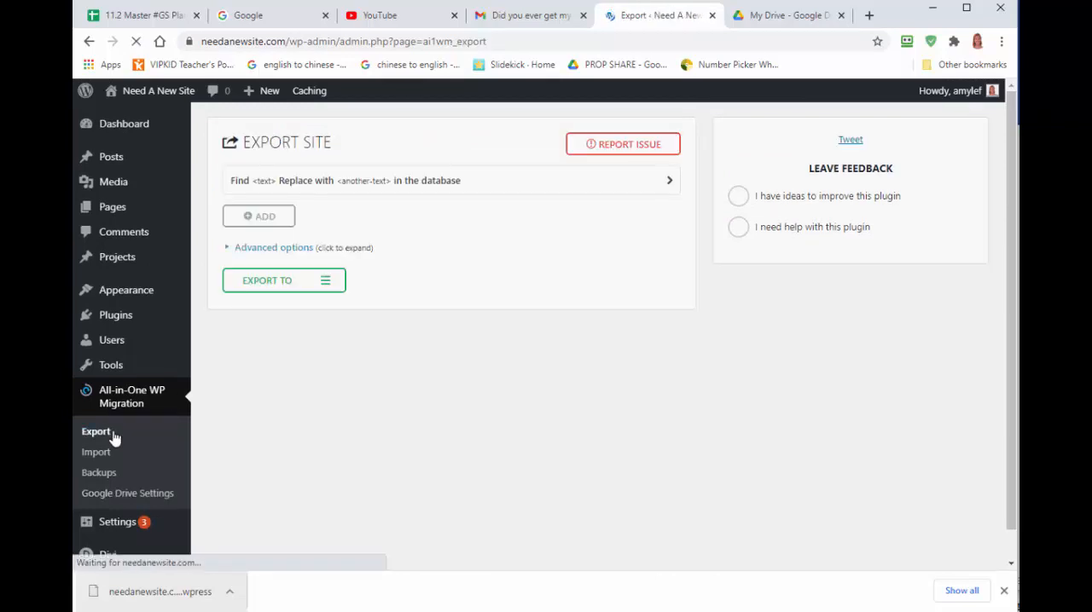
{"action": "left_click", "coordinate": [275, 284]}
{"action": "left_click", "coordinate": [267, 324]}
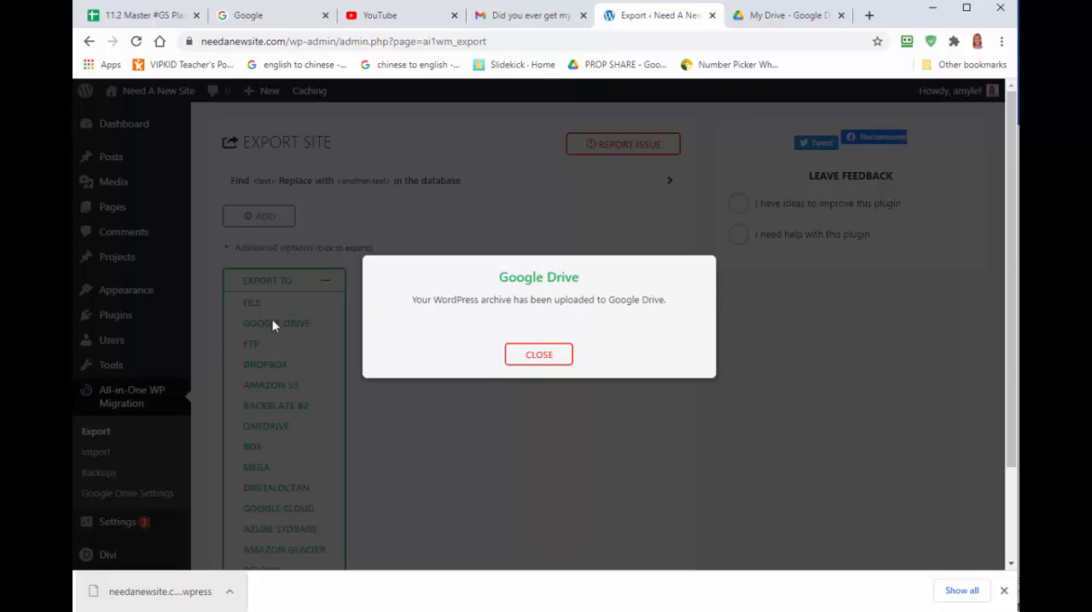
{"action": "left_click", "coordinate": [553, 357]}
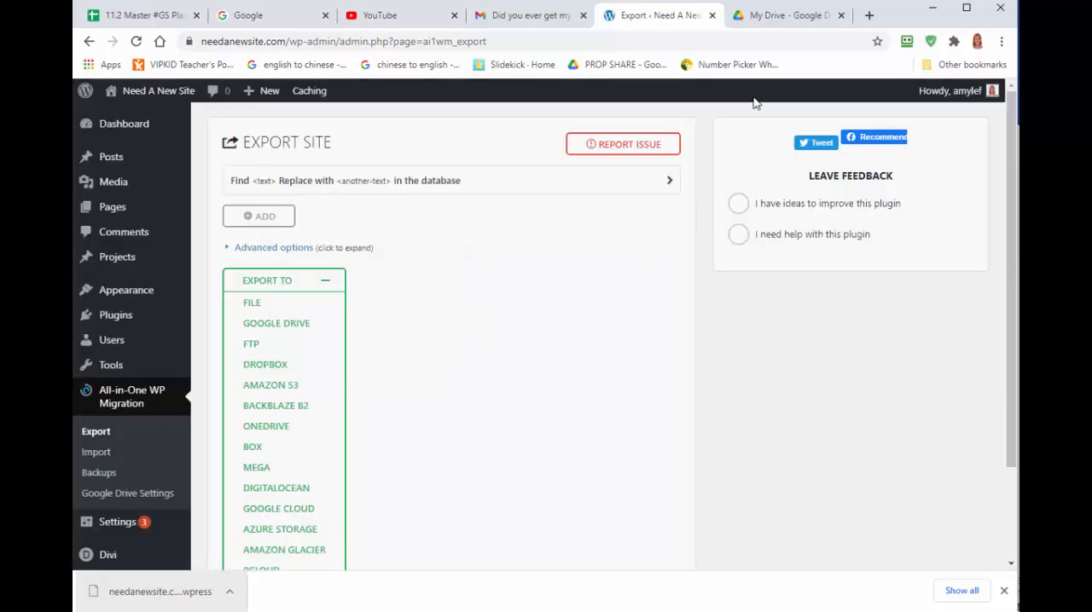
Switch to the Google Drive tab and open the needanewsite.com folder to check for the uploaded backup.
{"action": "left_click", "coordinate": [767, 15]}
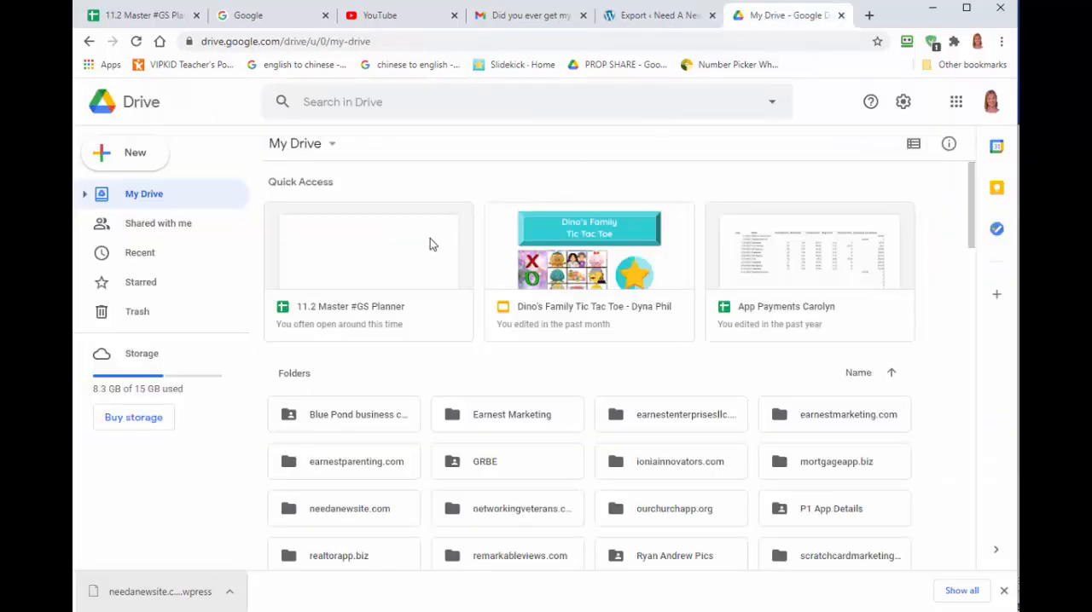
{"action": "scroll", "coordinate": [572, 331], "scroll_direction": "down", "scroll_amount": 2}
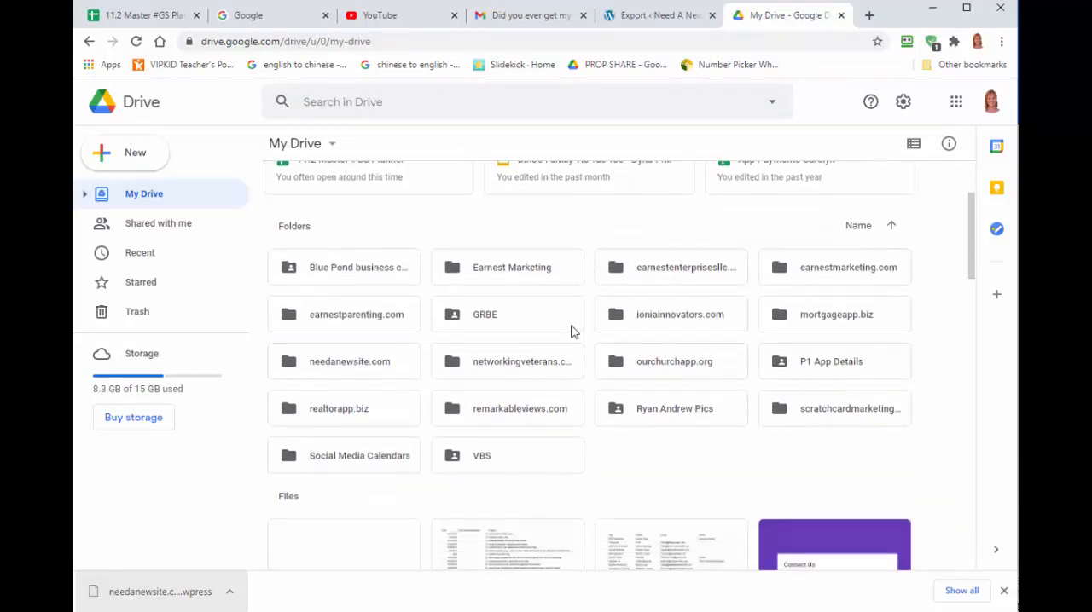
{"action": "left_click", "coordinate": [336, 368]}
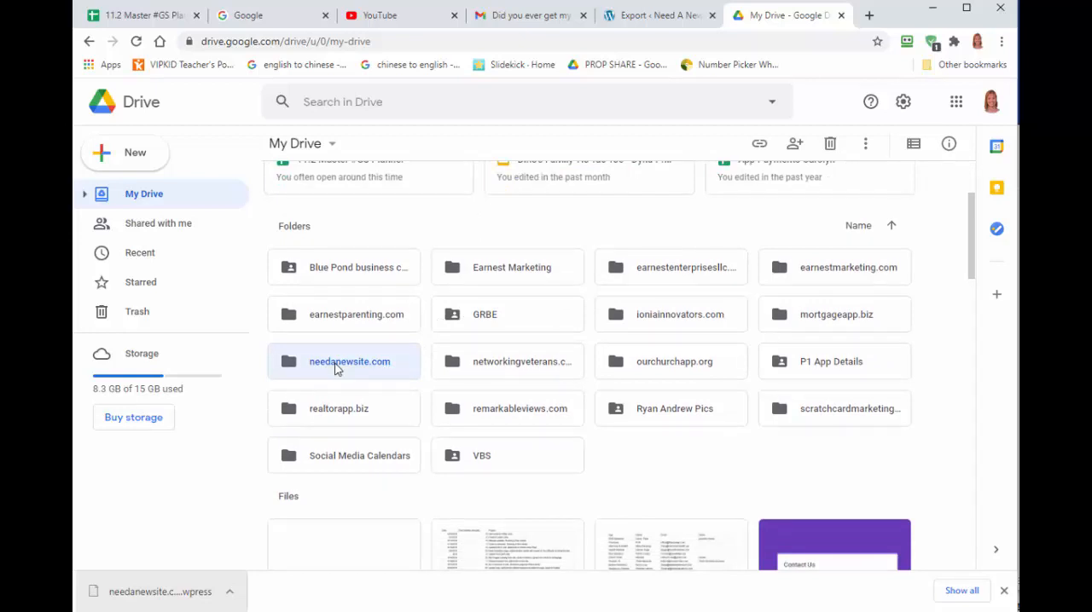
{"action": "double_click", "coordinate": [336, 367]}
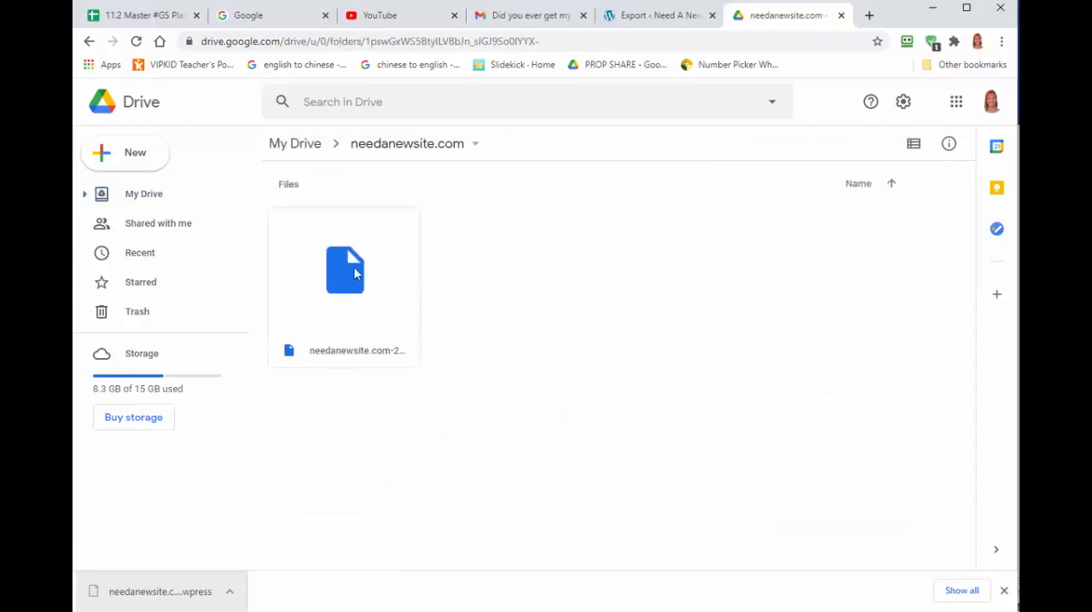